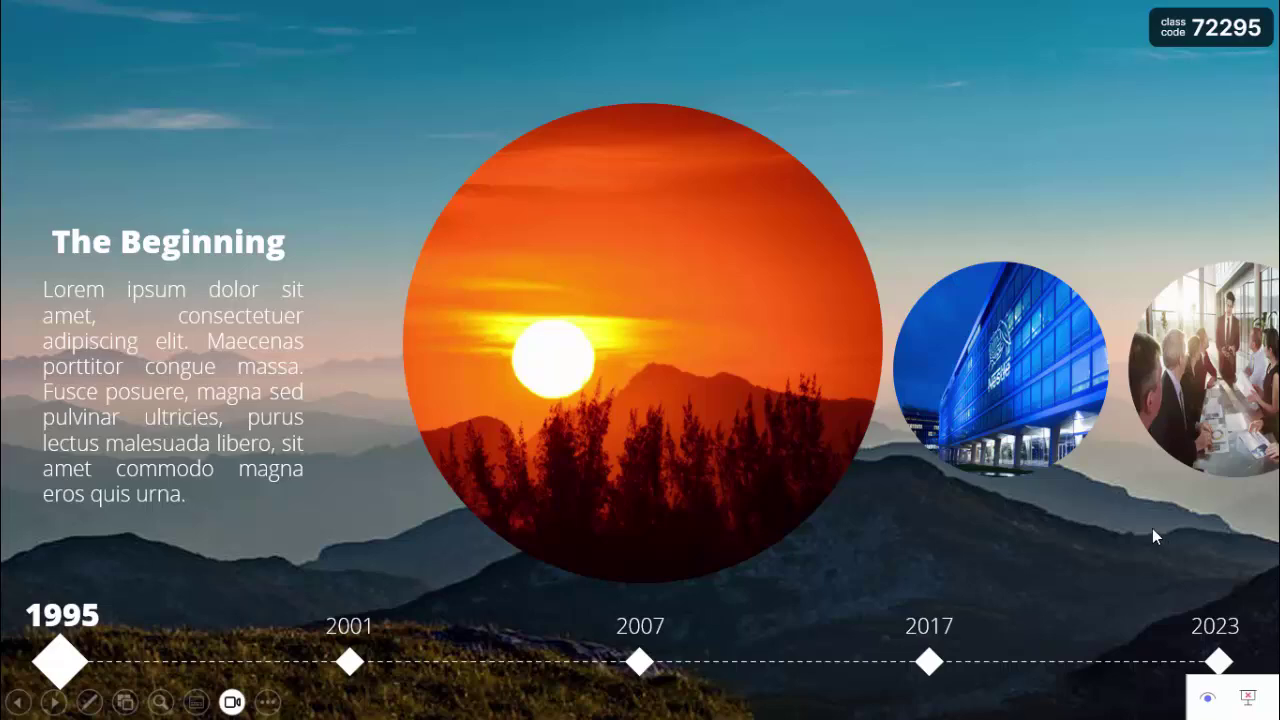
Step the timeline slideshow forward to 2023, back to 1995, then forward to 2001.
key("Right")
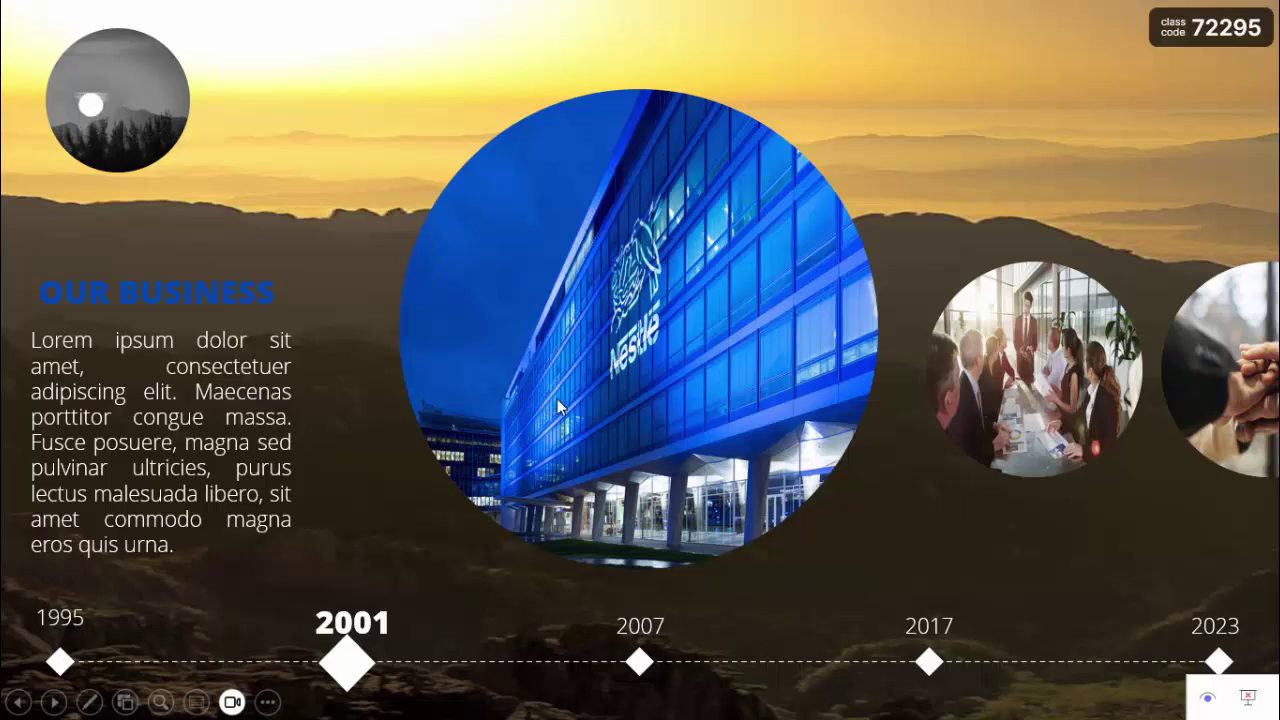
left_click(950, 544)
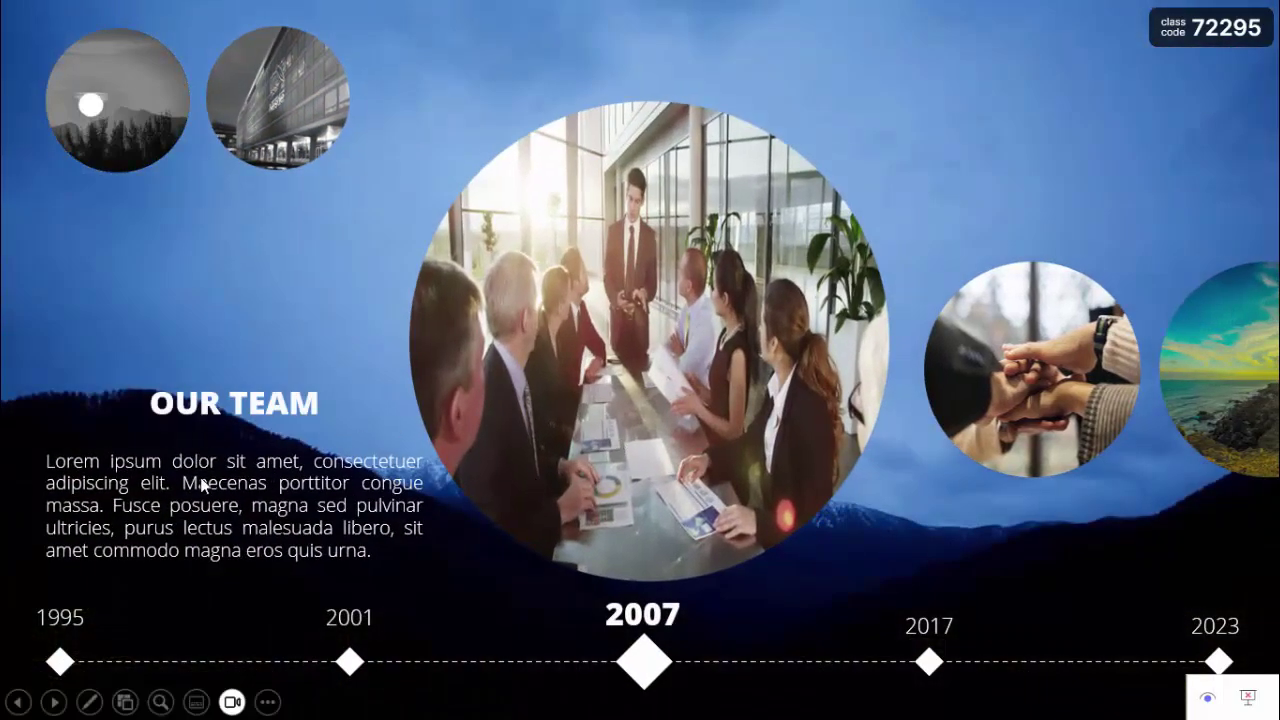
left_click(1063, 532)
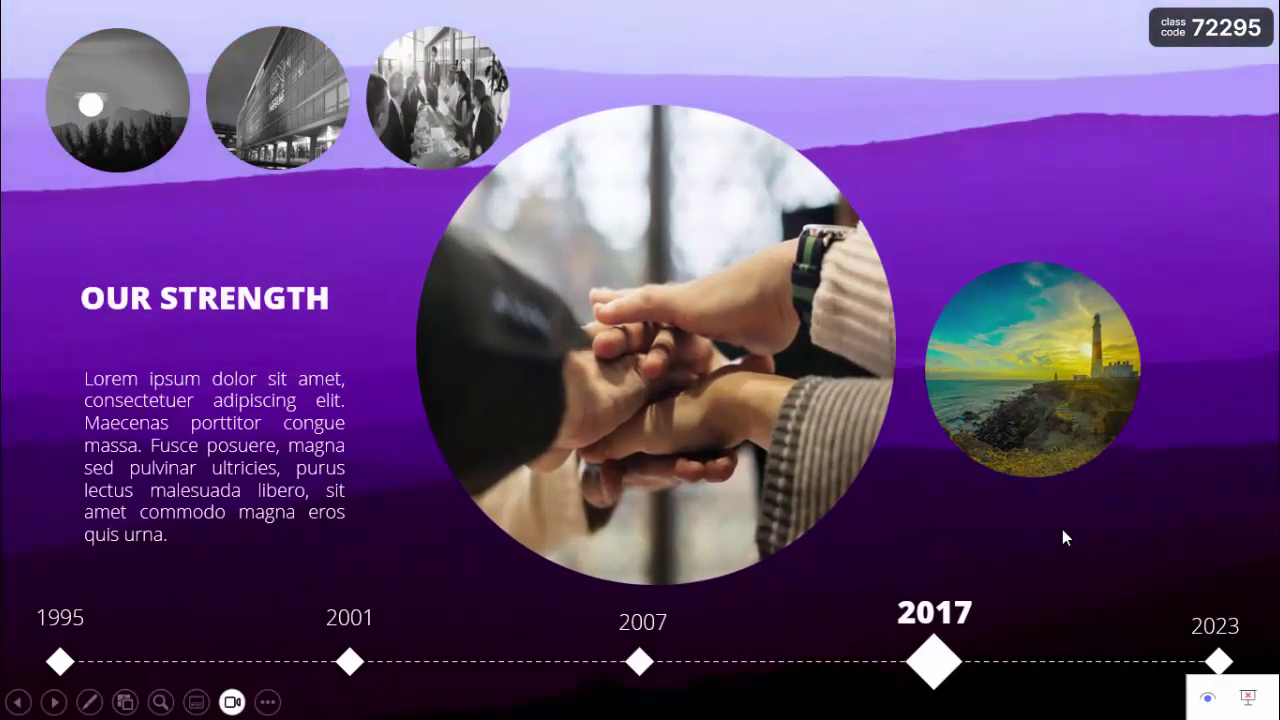
left_click(1062, 531)
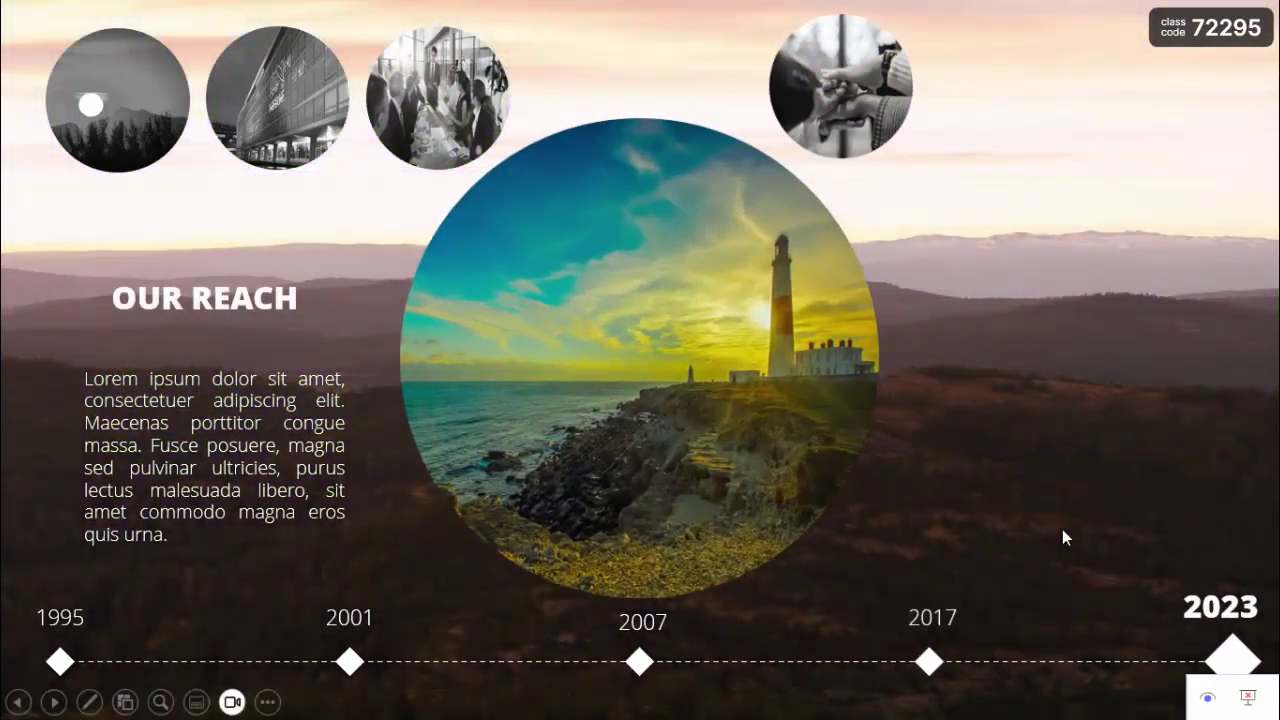
key("Left")
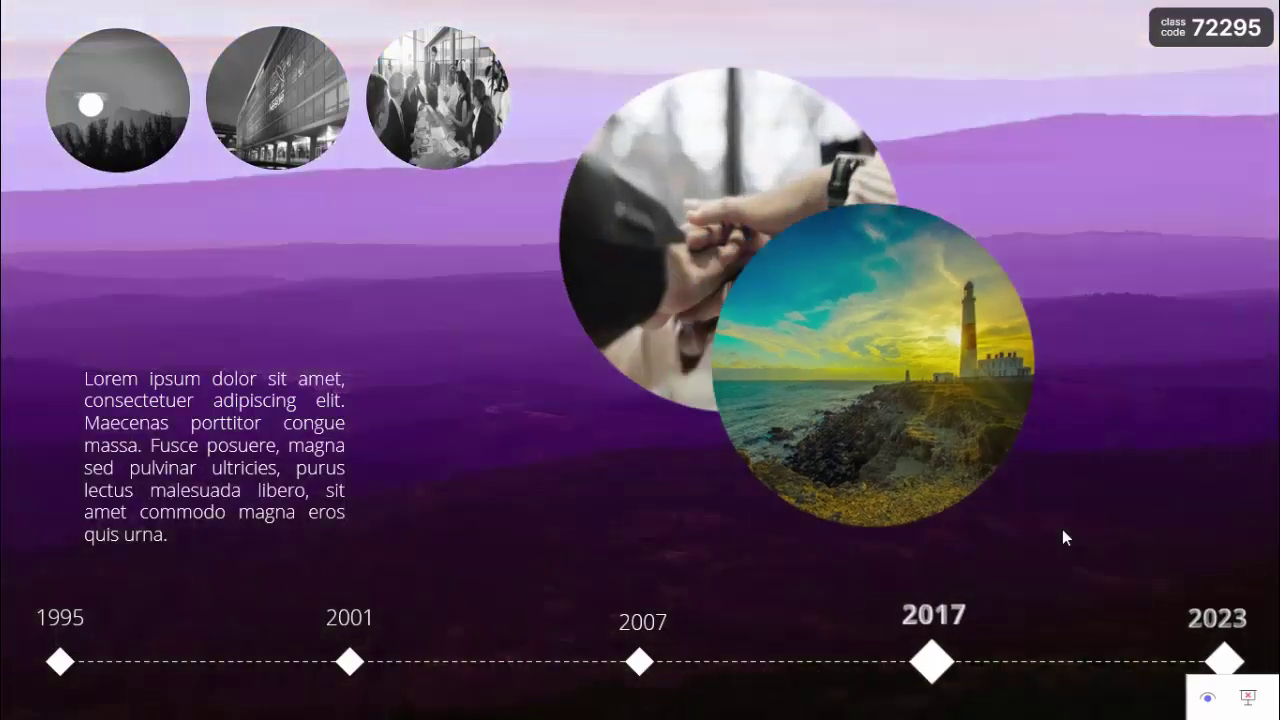
key("Left")
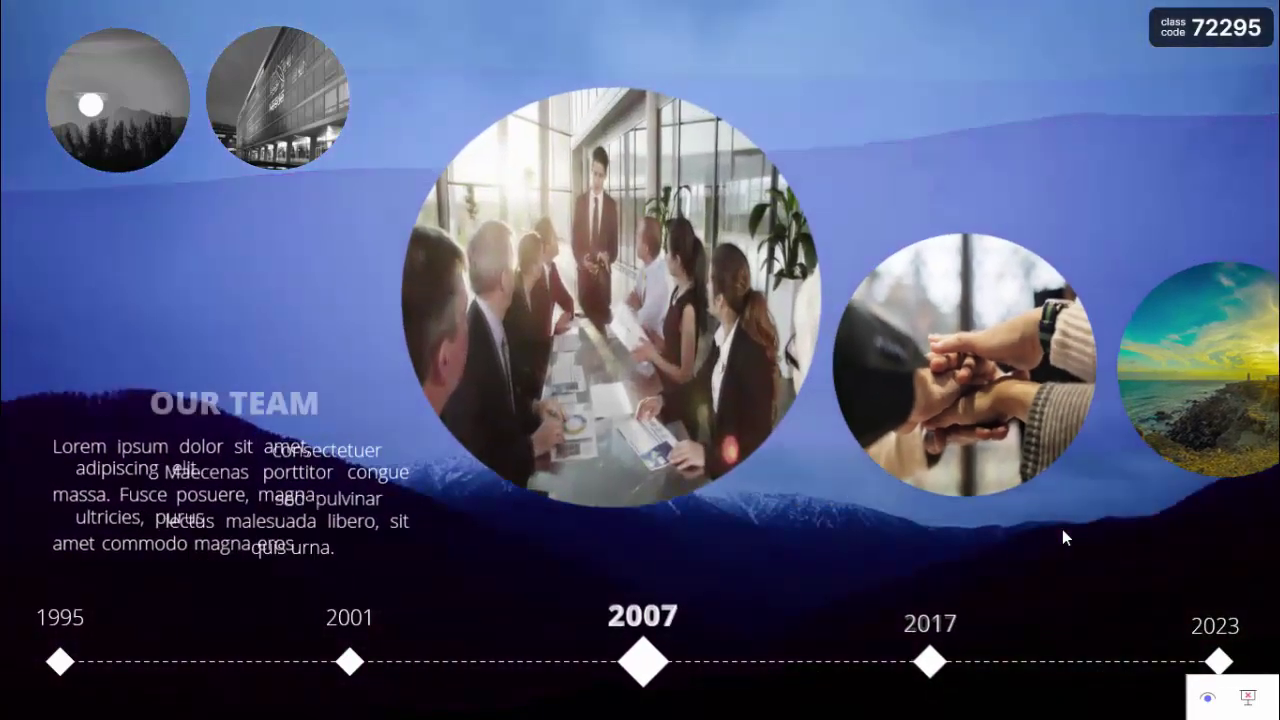
key("Left")
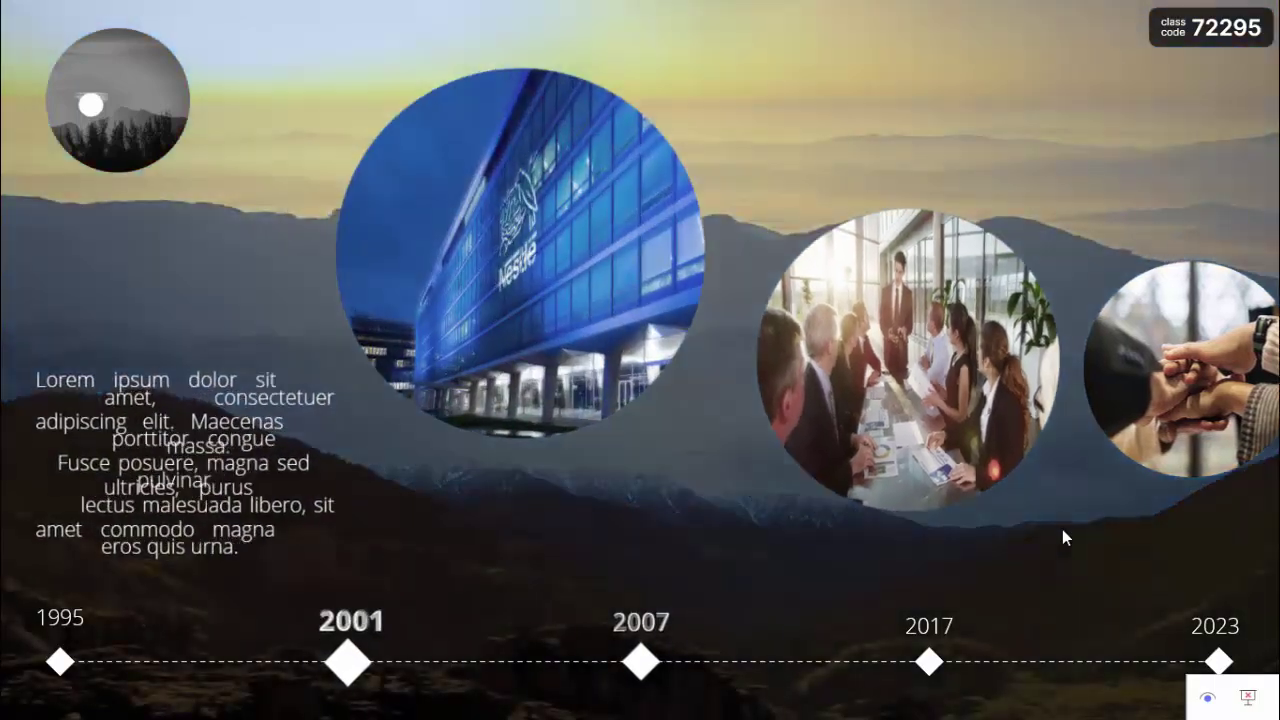
key("Left")
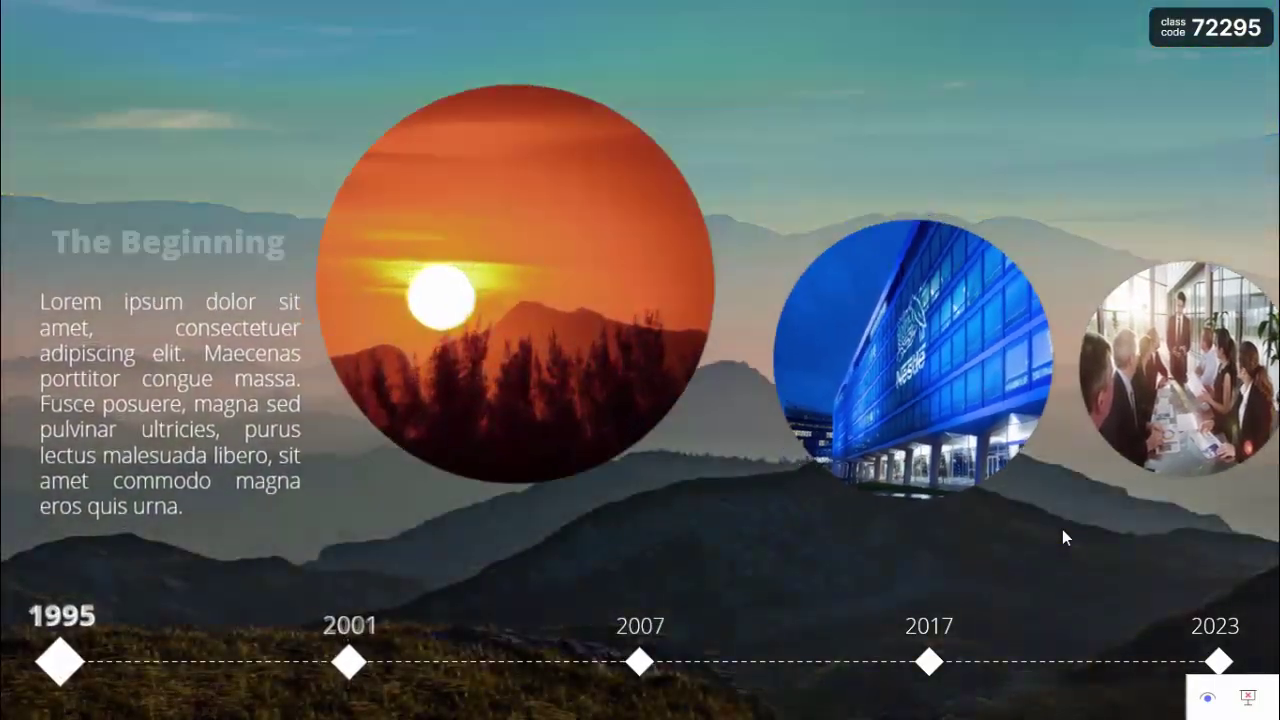
key("Right")
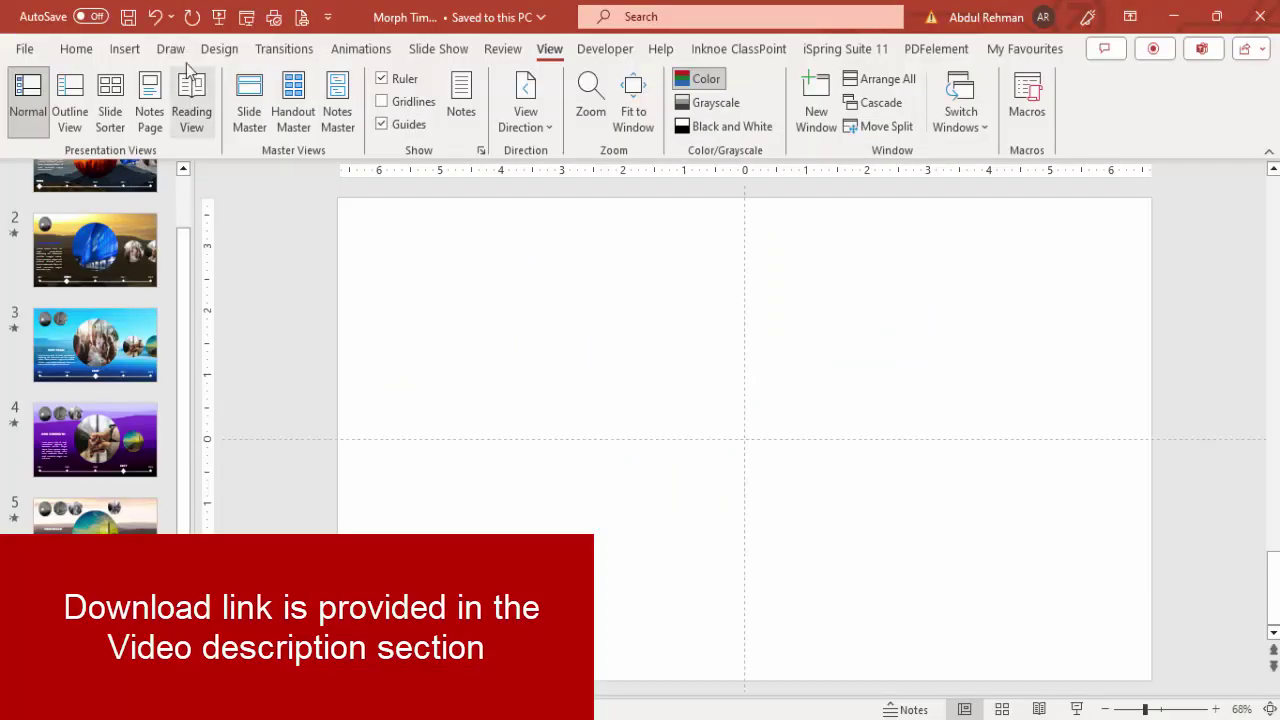
Switch to the Insert ribbon to add shapes to blank slide 6.
left_click(125, 48)
Draw a rectangle covering the whole slide and remove its outline.
left_click(397, 110)
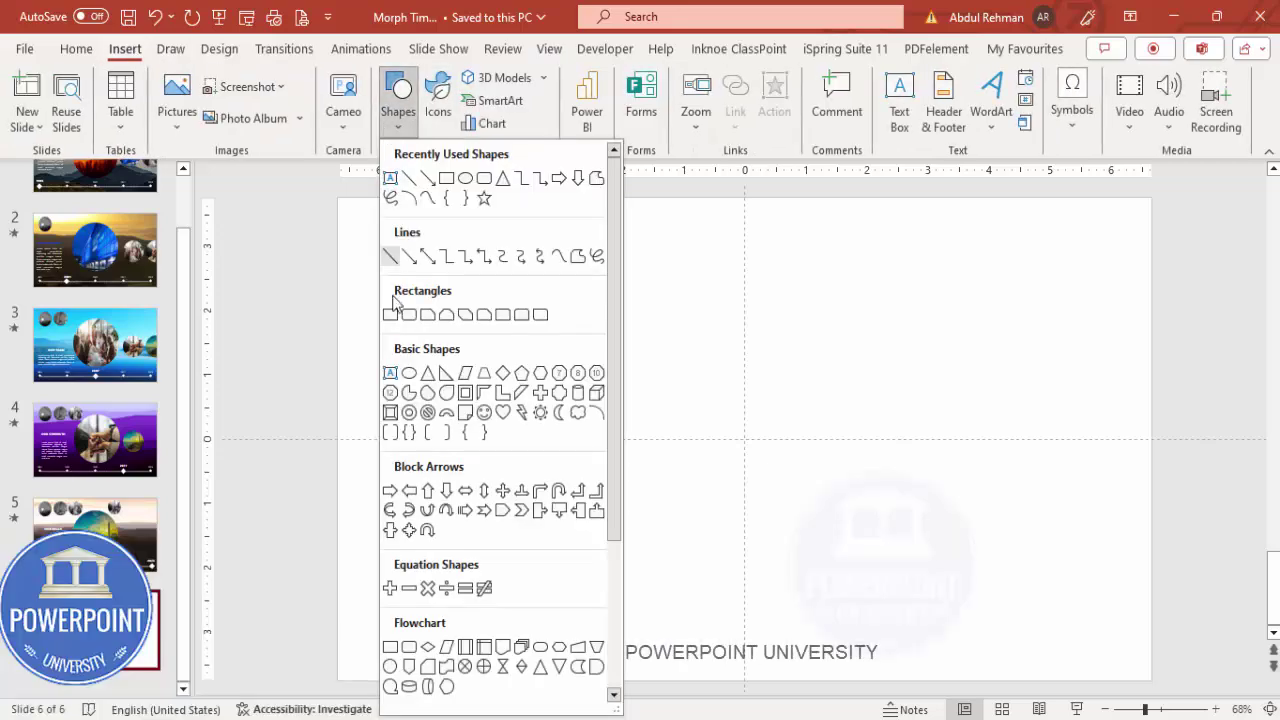
left_click(390, 316)
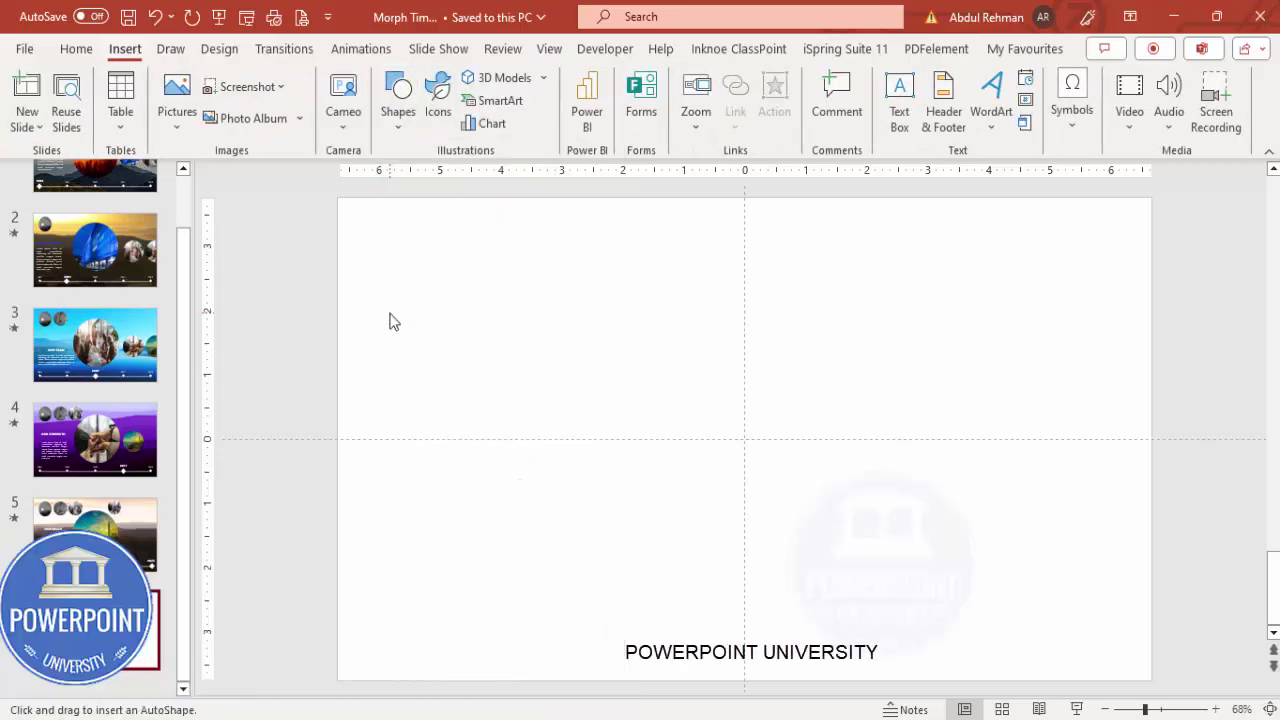
left_click_drag(338, 198, 1152, 680)
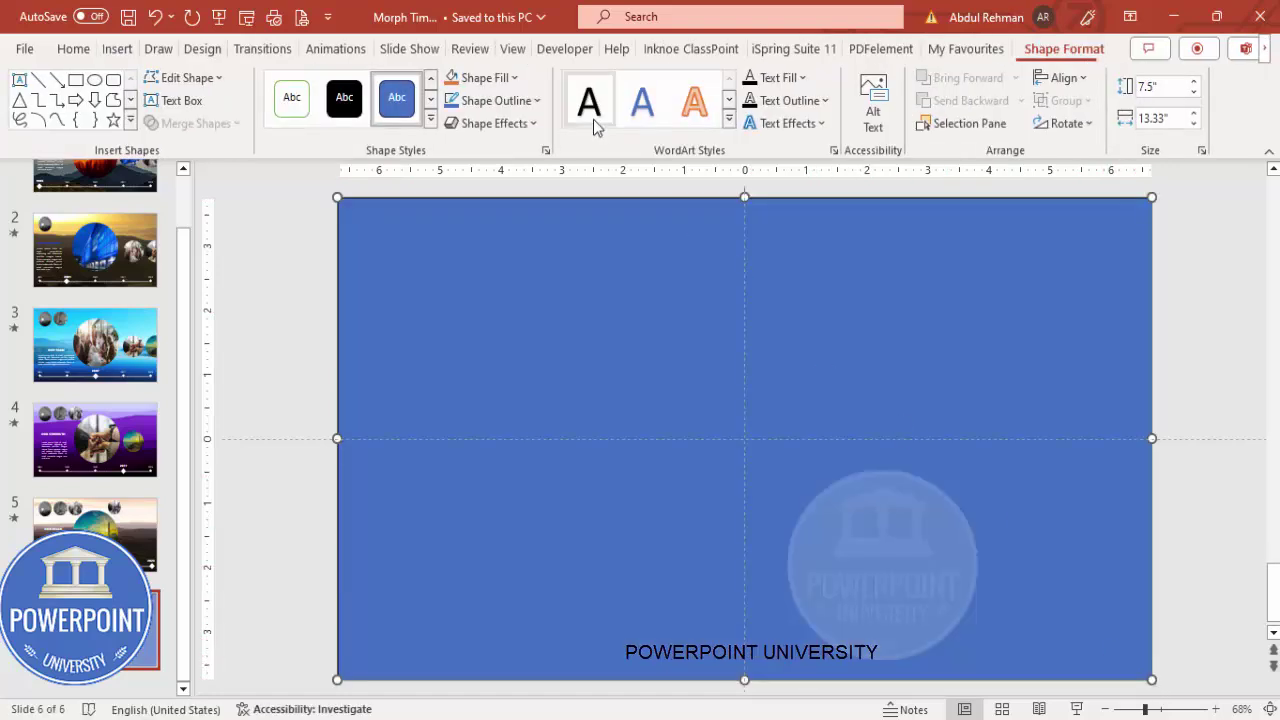
left_click(503, 100)
left_click(536, 375)
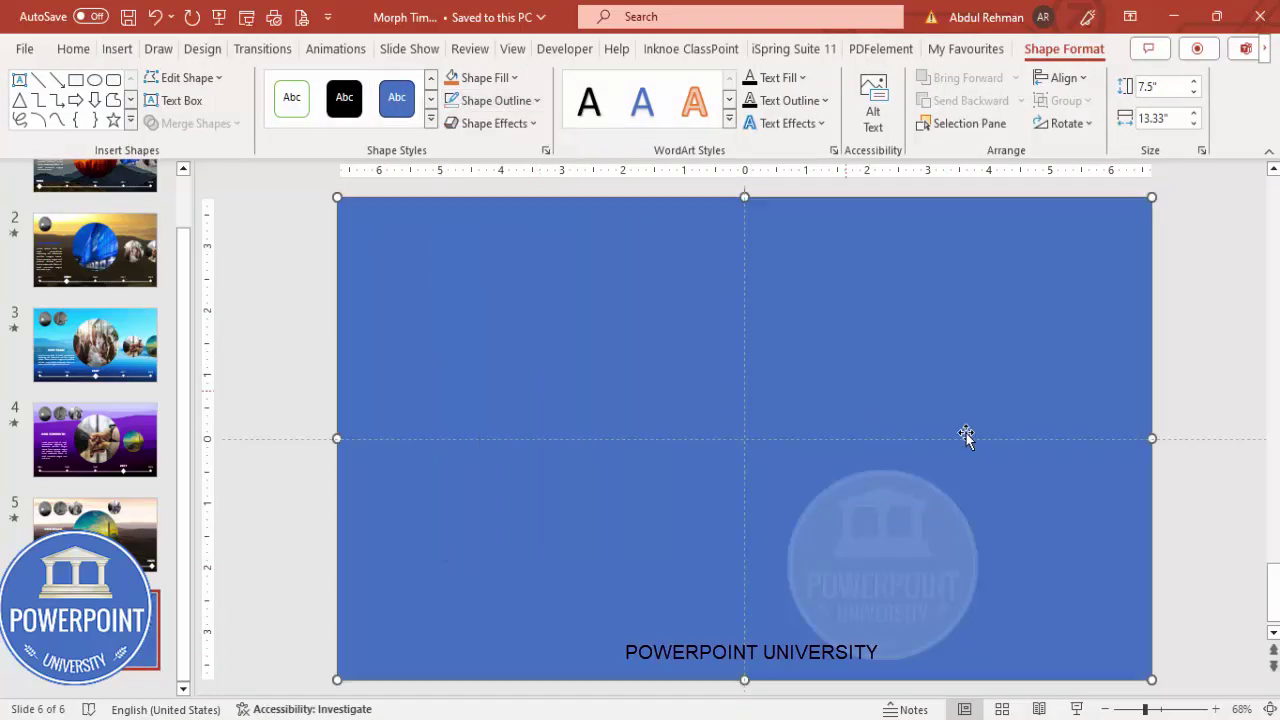
Set the rectangle's fill to Picture or texture fill and choose a picture source.
right_click(874, 369)
left_click(964, 670)
left_click(1038, 299)
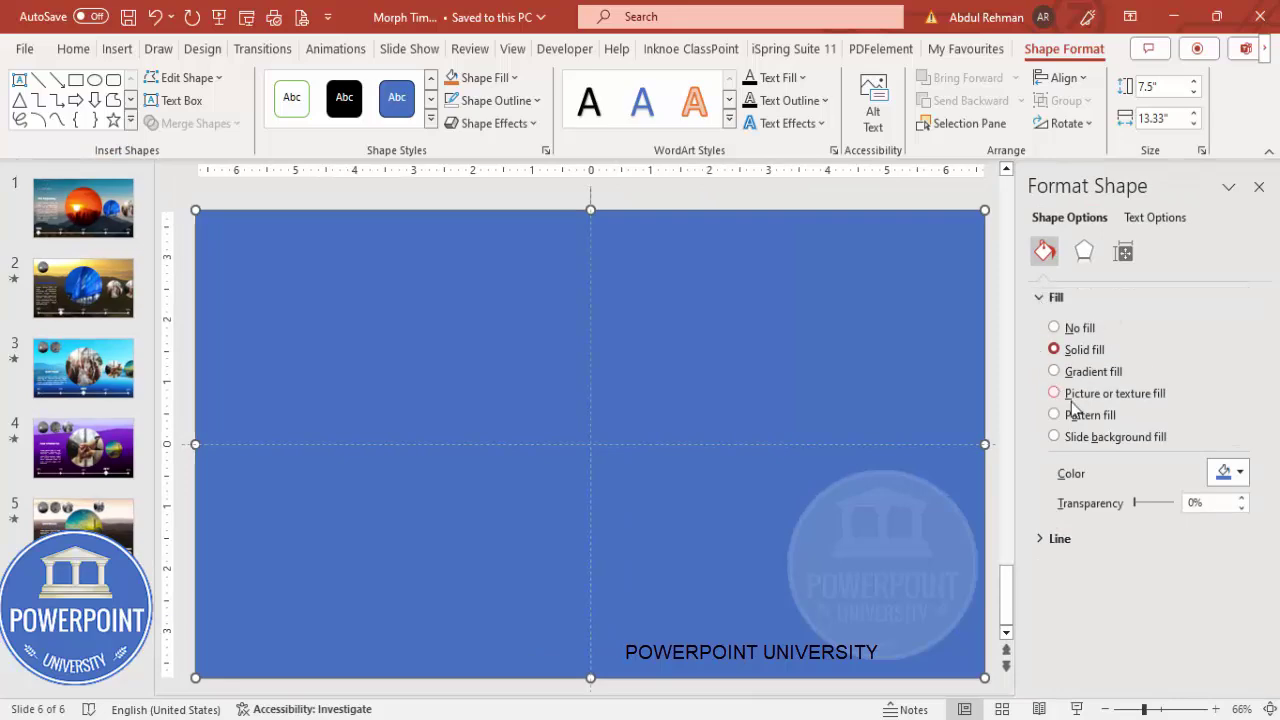
left_click(1108, 392)
left_click(1083, 492)
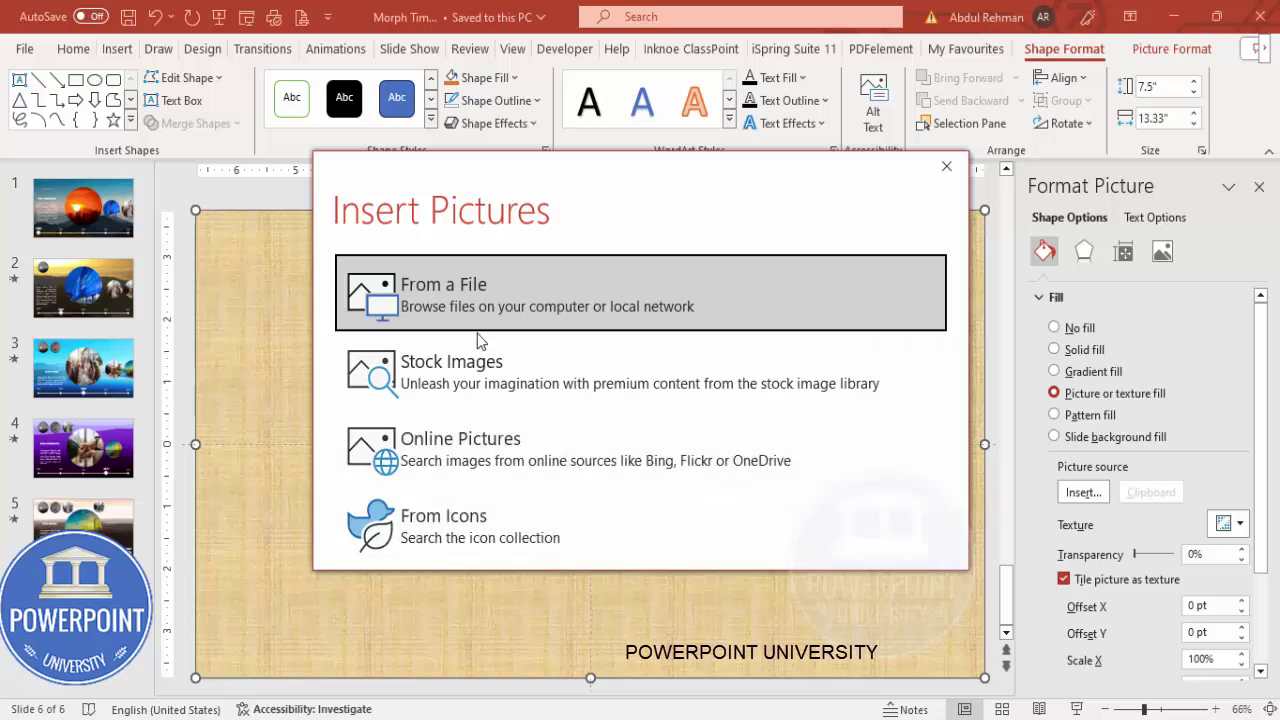
Fill the rectangle with the blue hills photo from an online 'dark mountains' search.
left_click(545, 444)
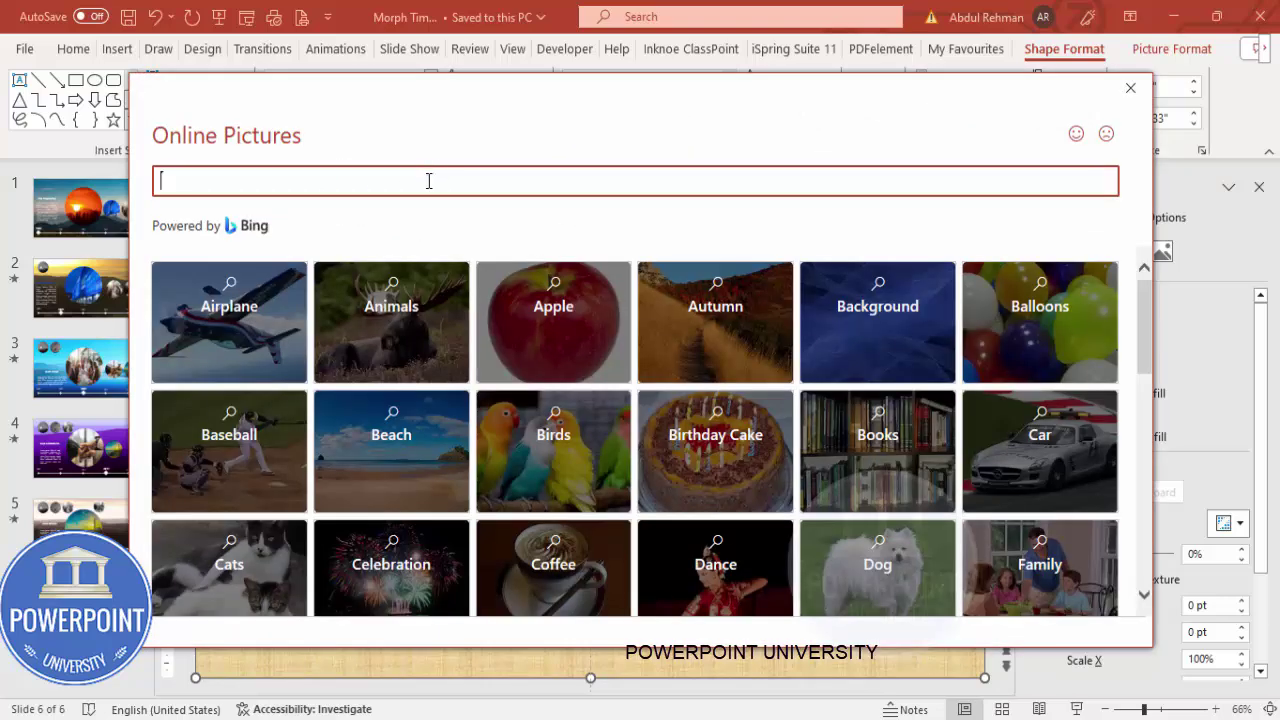
type("dark mountains")
key("Return")
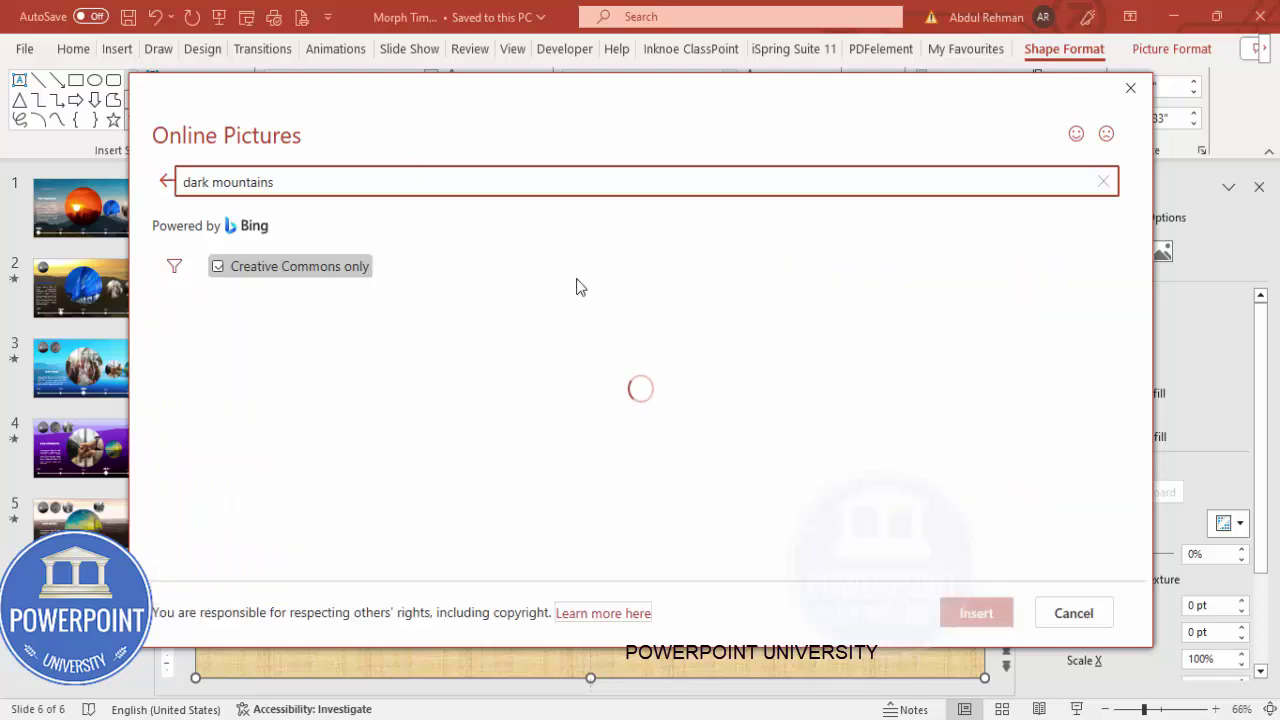
scroll(455, 388, "down", 5)
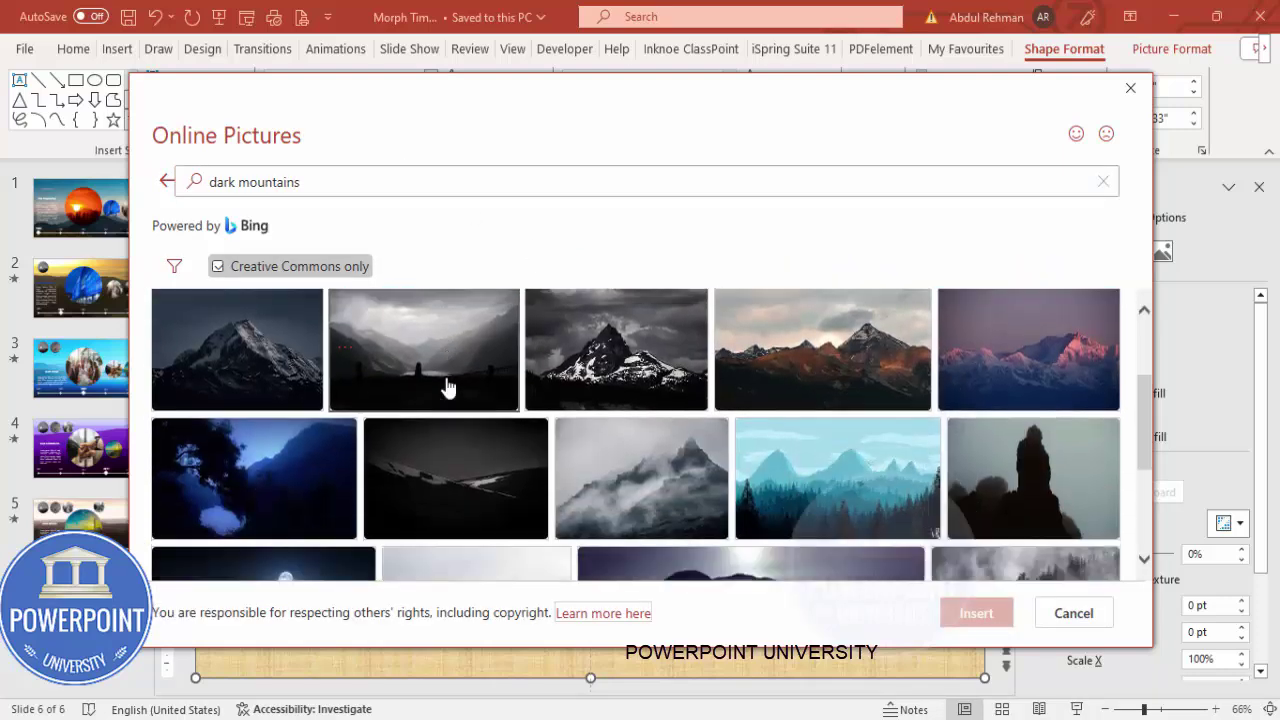
scroll(507, 393, "down", 2)
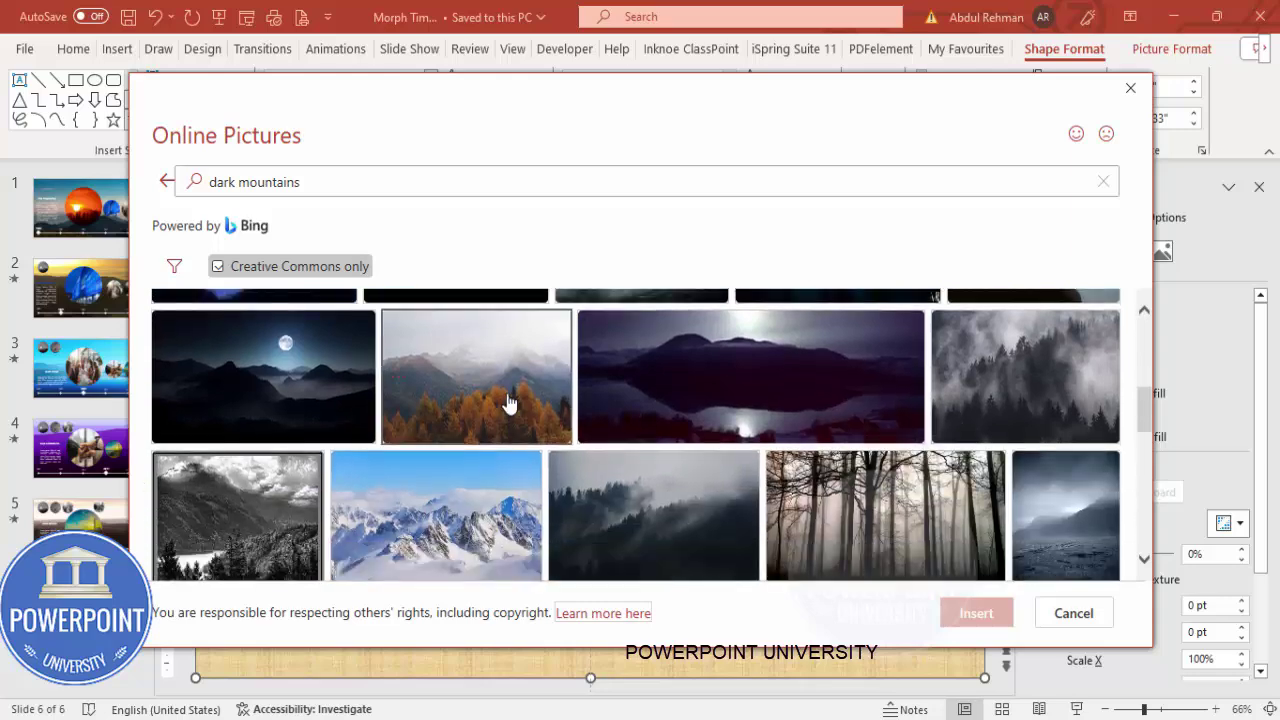
scroll(508, 400, "down", 3)
scroll(508, 400, "down", 5)
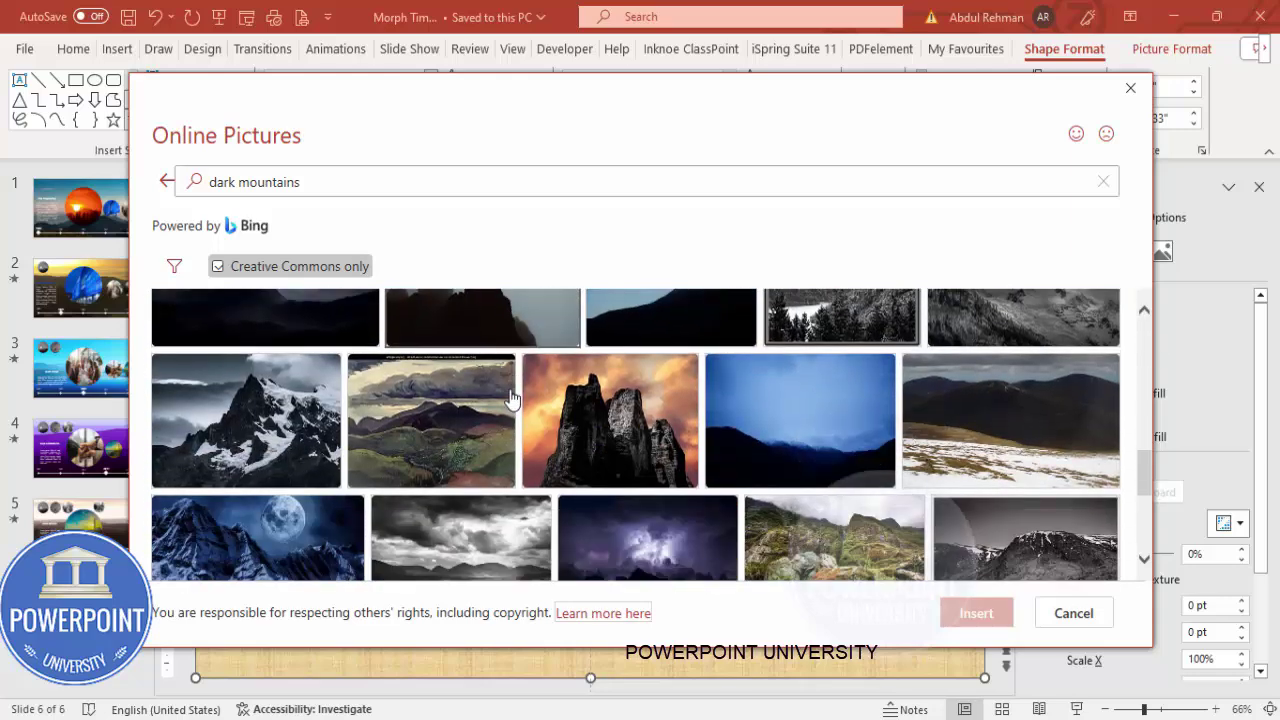
left_click(754, 428)
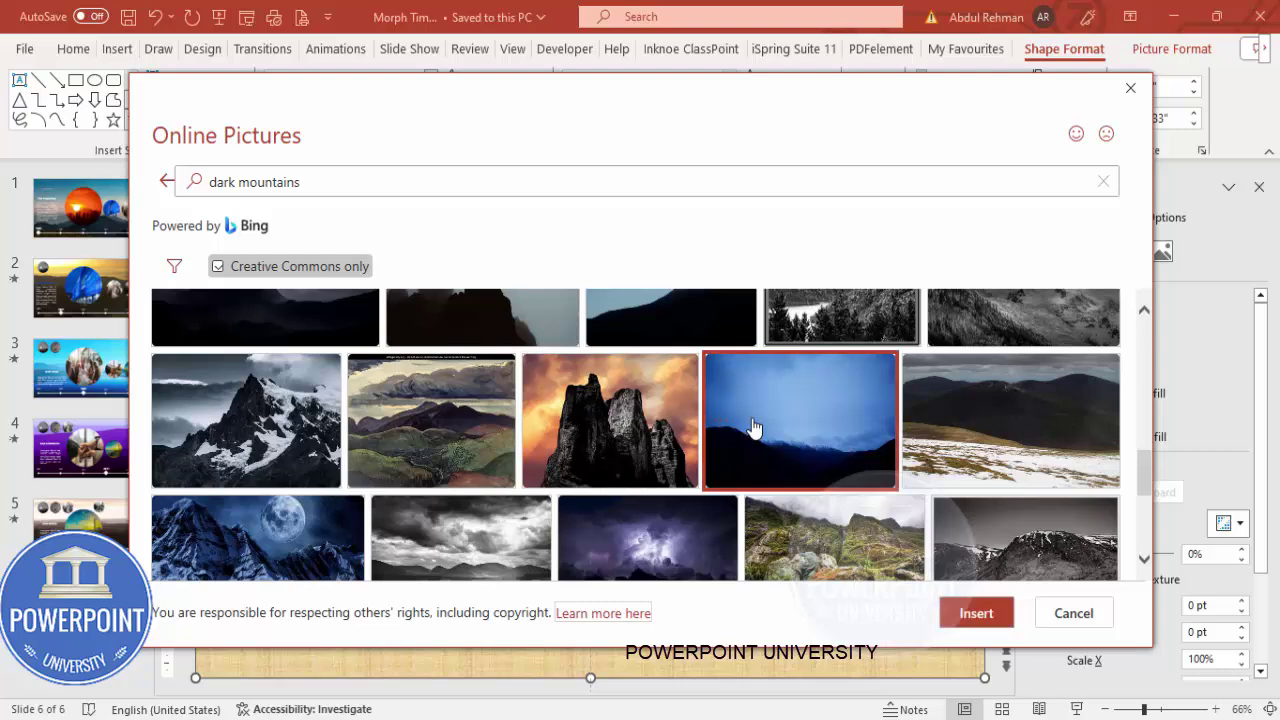
left_click(970, 613)
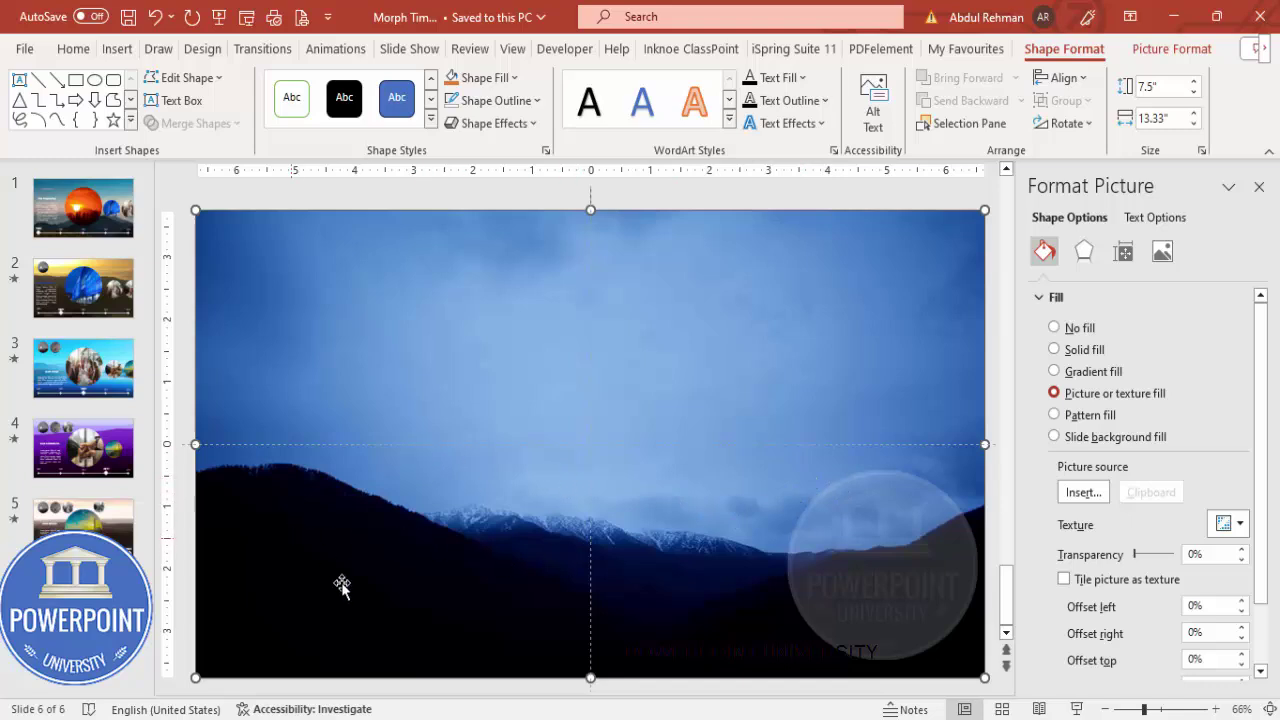
left_click(1105, 709)
Draw a horizontal straight line across the lower part of the slide.
left_click(1105, 711)
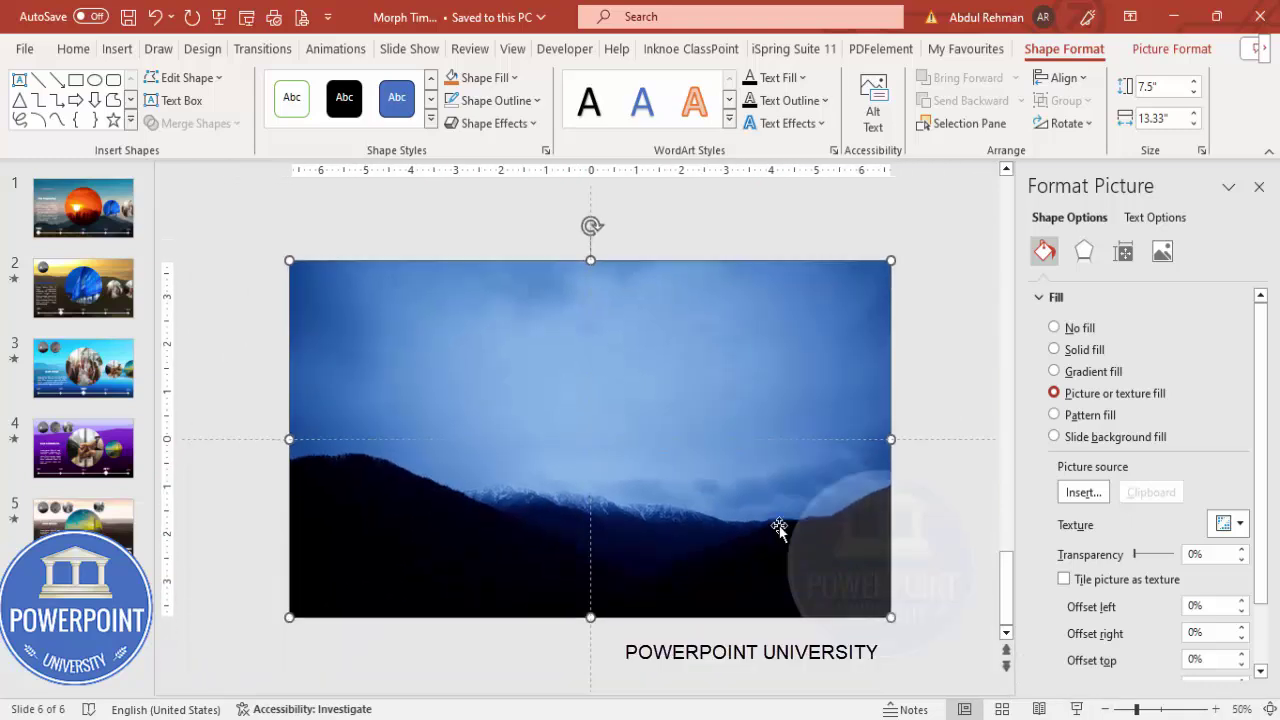
left_click(117, 49)
left_click(398, 100)
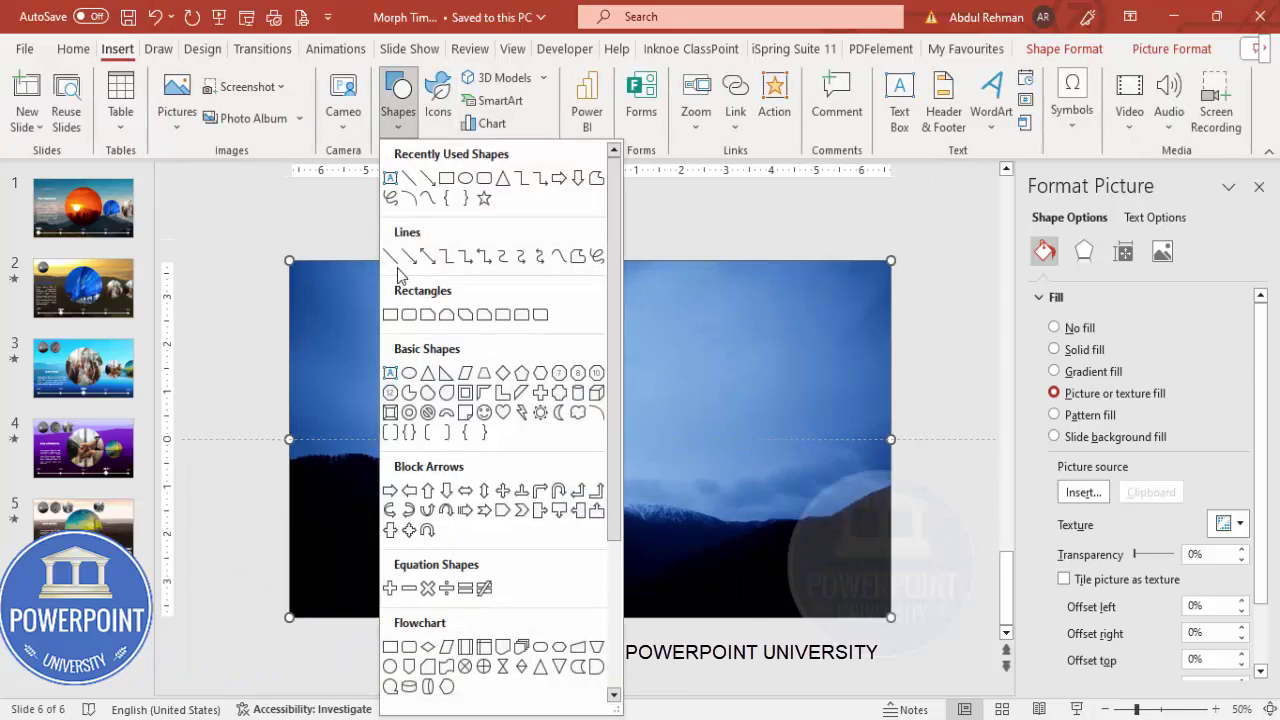
left_click(391, 258)
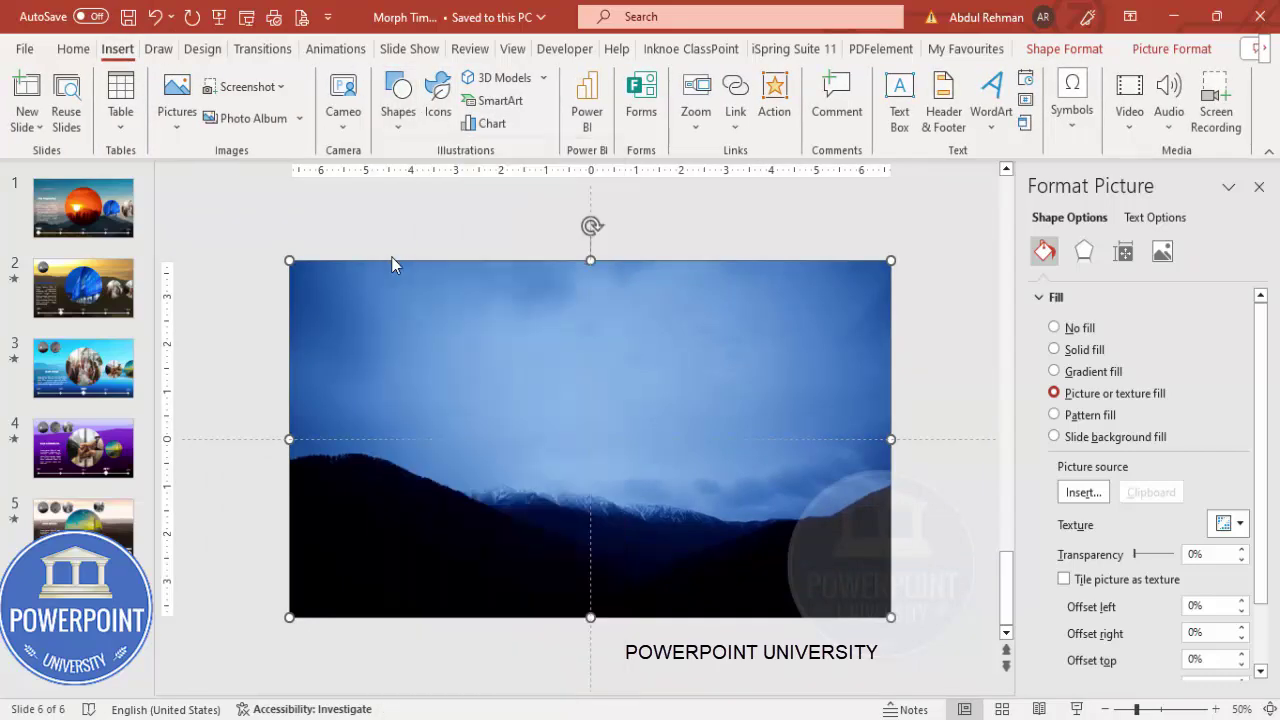
left_click_drag(324, 593, 692, 593)
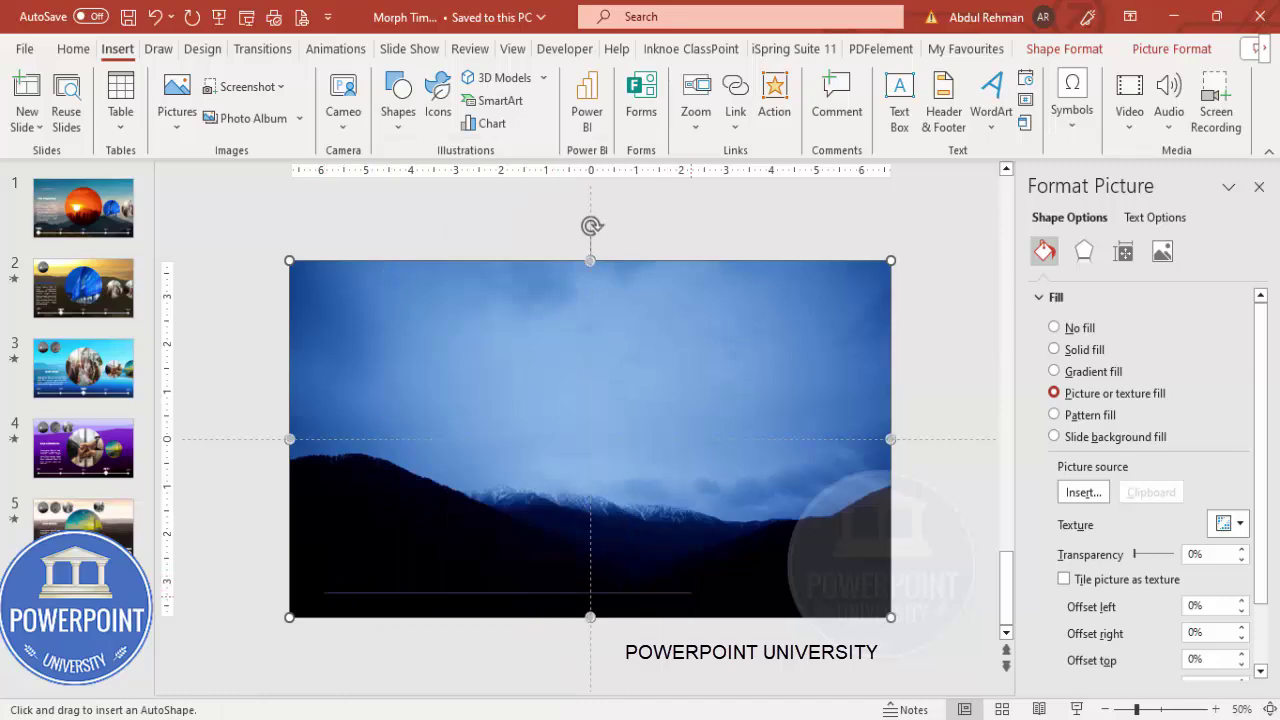
left_click_drag(835, 593, 834, 593)
Make the line's outline white with a dashed style.
left_click(520, 99)
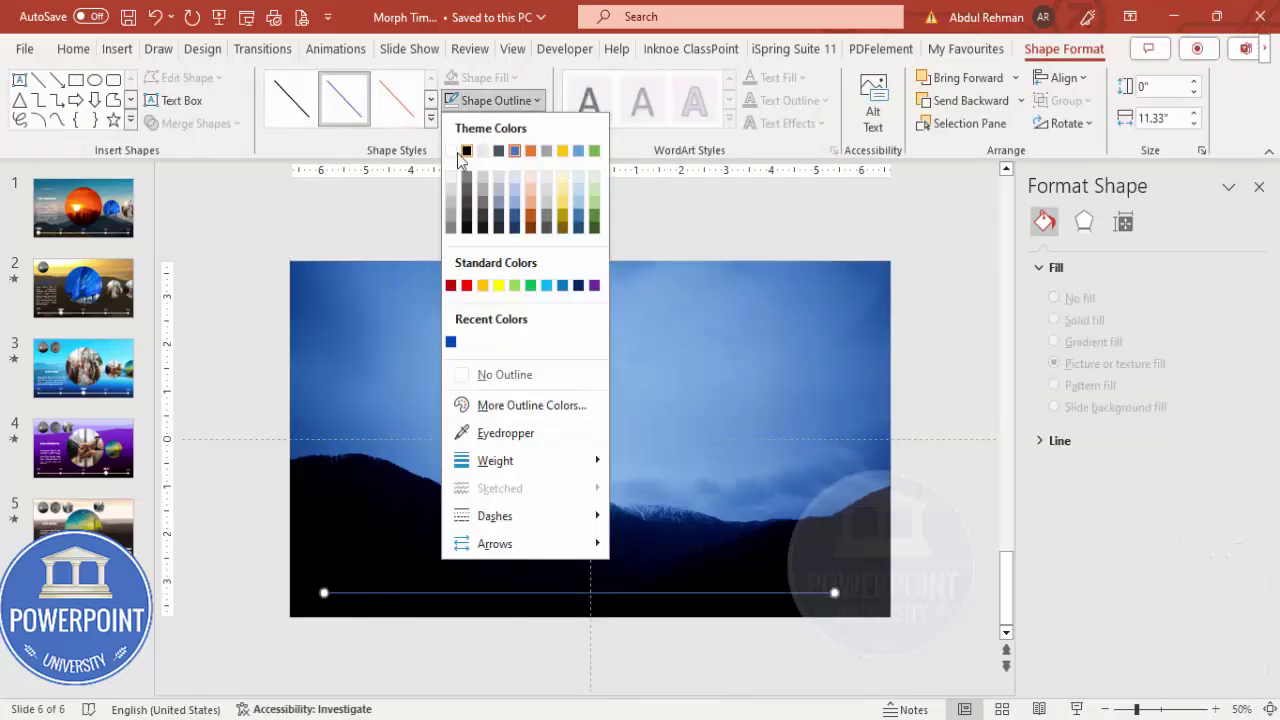
left_click(450, 142)
left_click(512, 104)
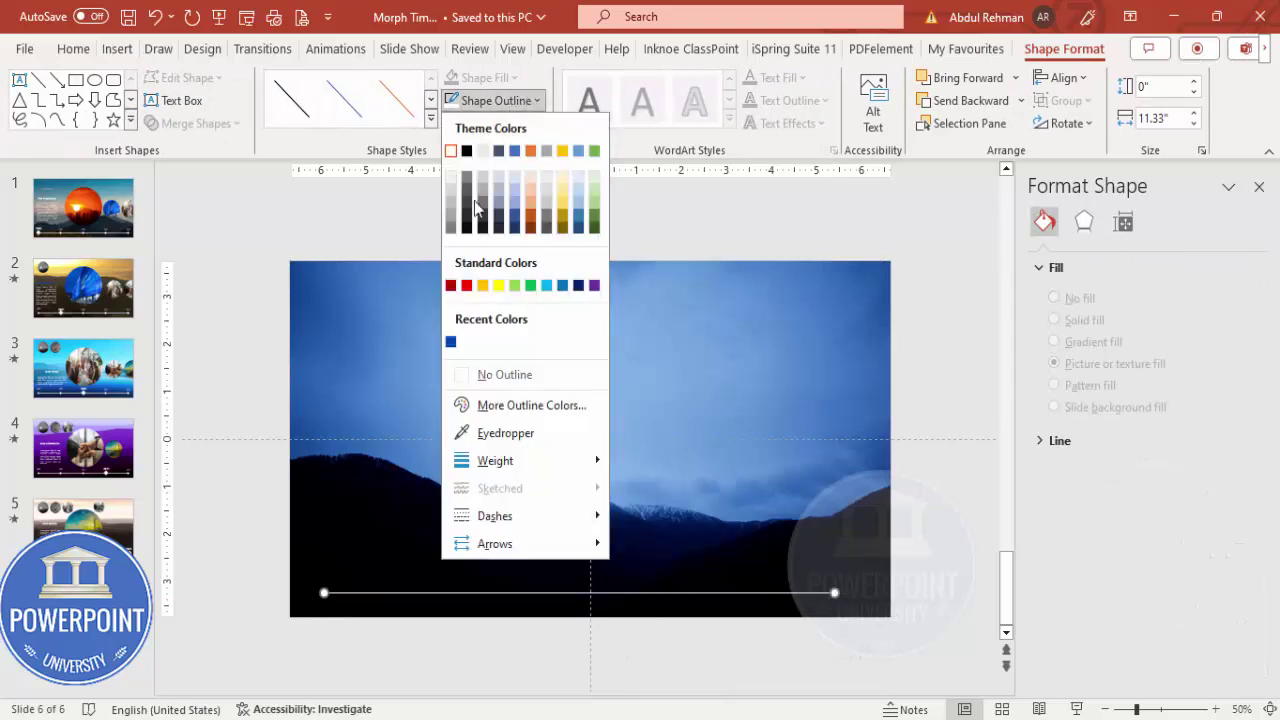
mouse_move(488, 460)
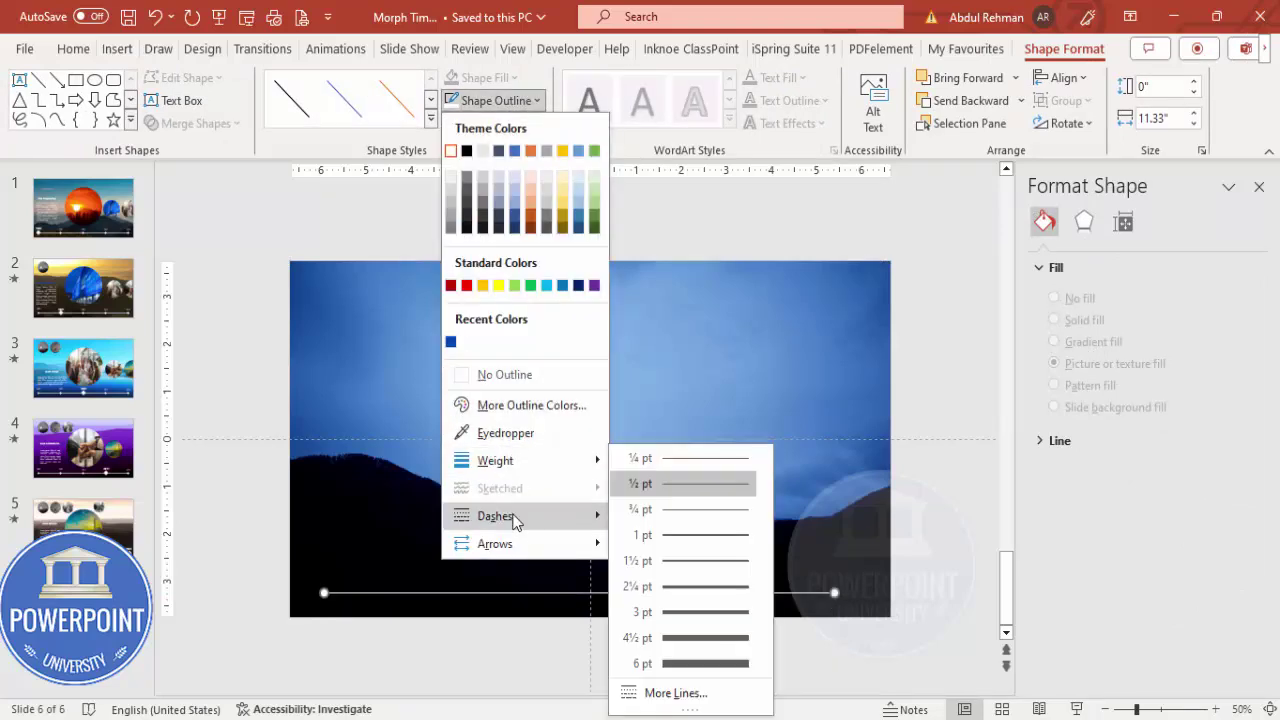
mouse_move(517, 516)
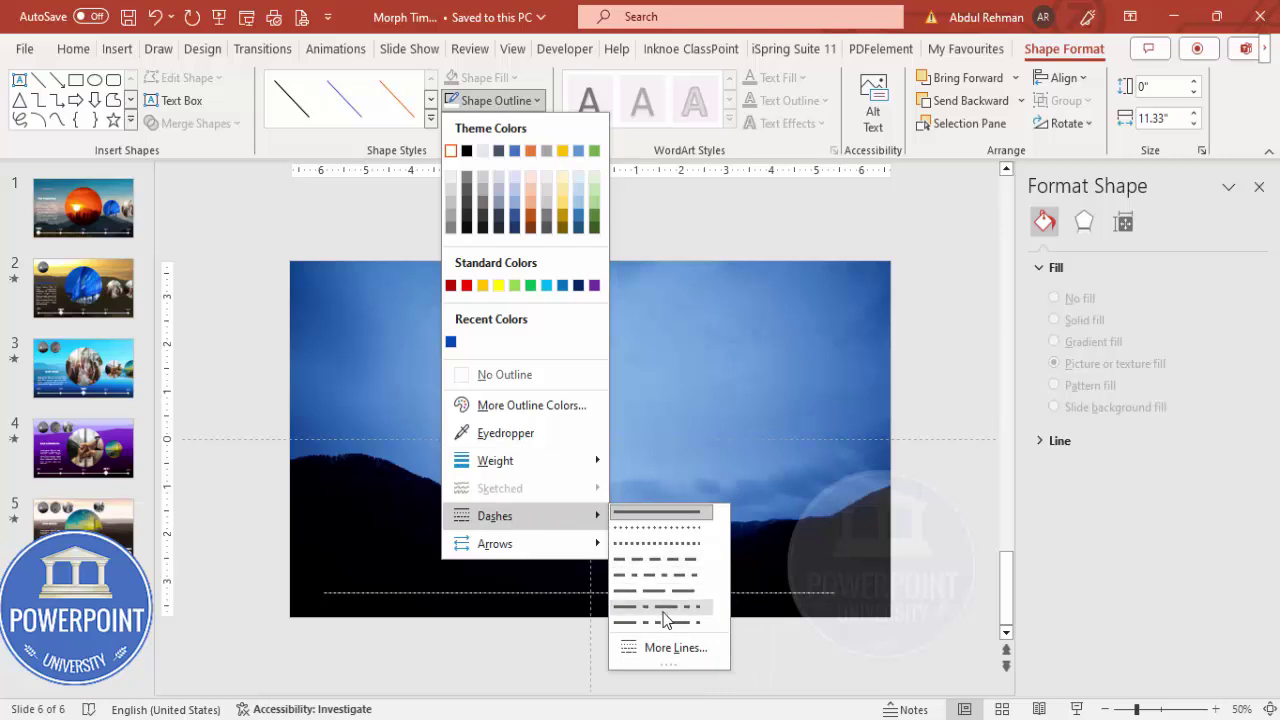
left_click(658, 545)
left_click(237, 560)
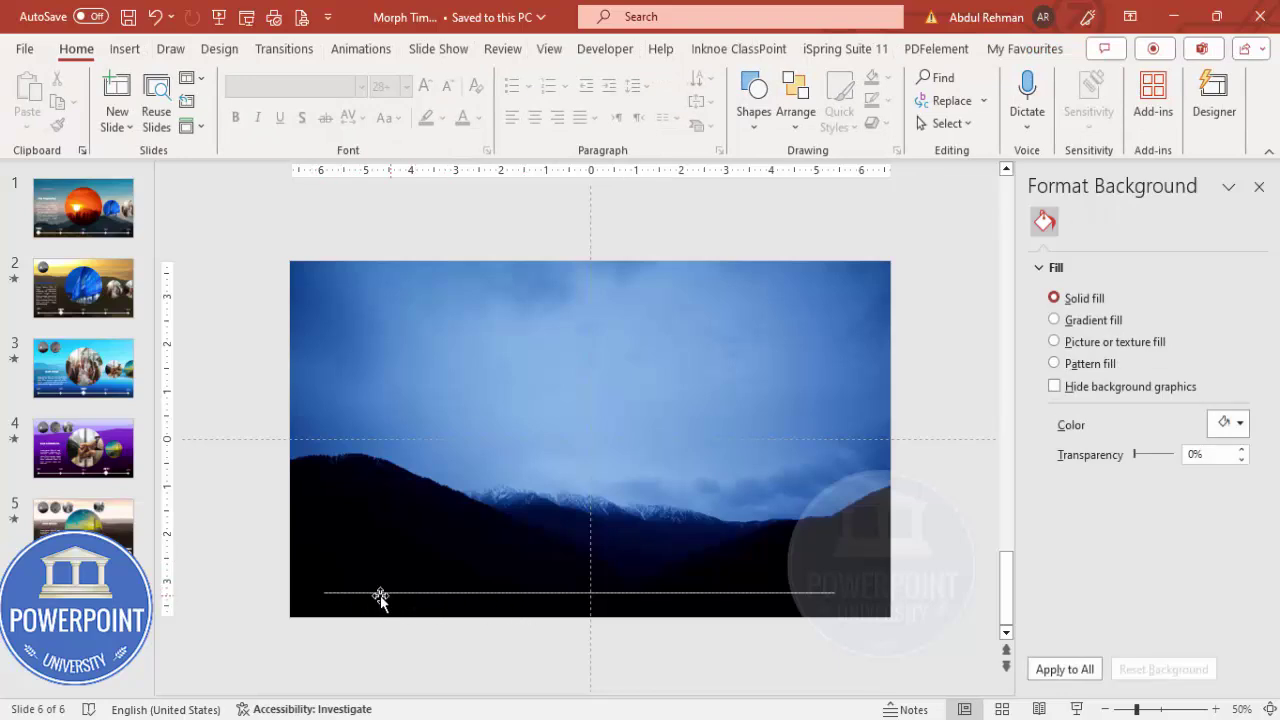
Draw a small diamond above the mountains with no outline and white fill.
left_click(123, 52)
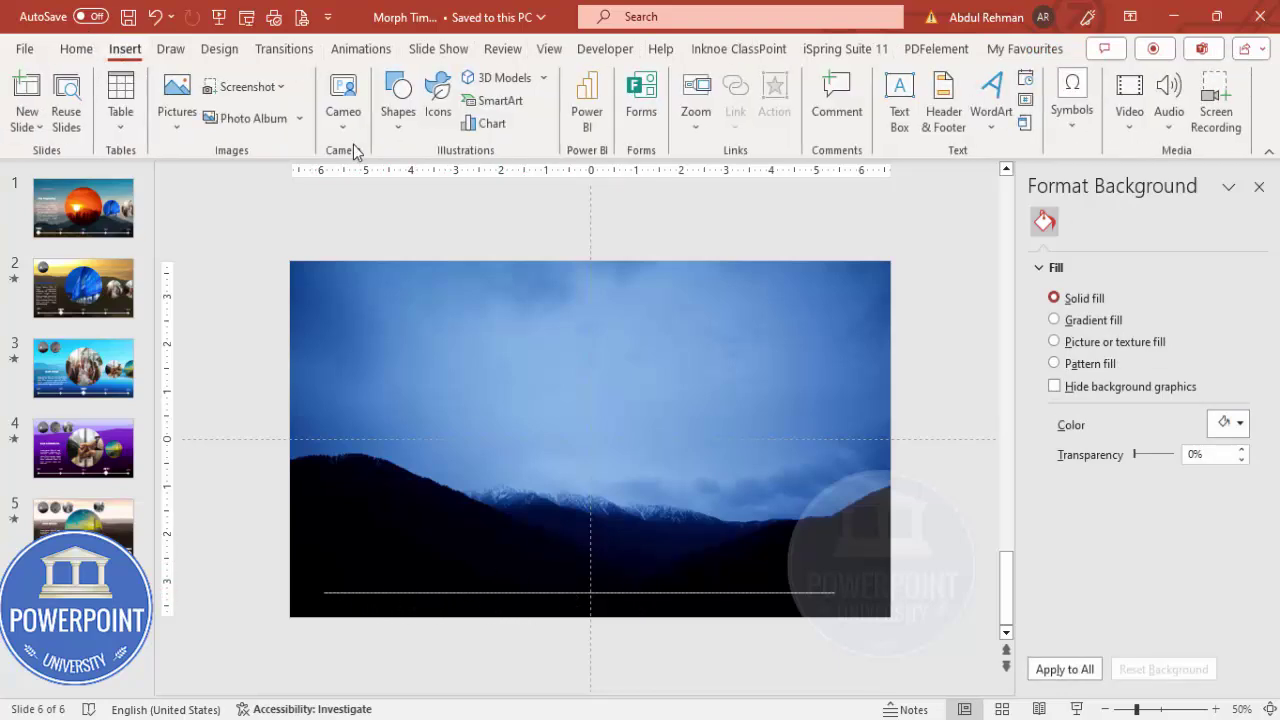
left_click(396, 118)
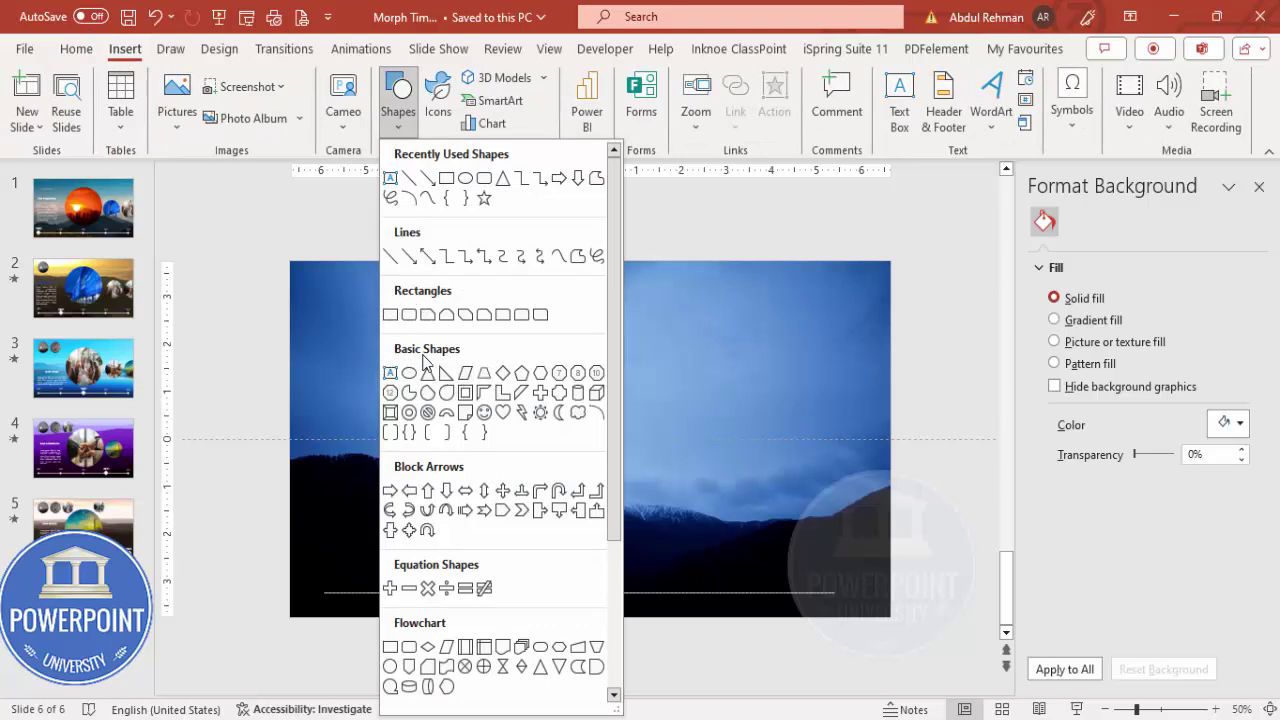
left_click(502, 373)
left_click_drag(362, 384, 372, 397)
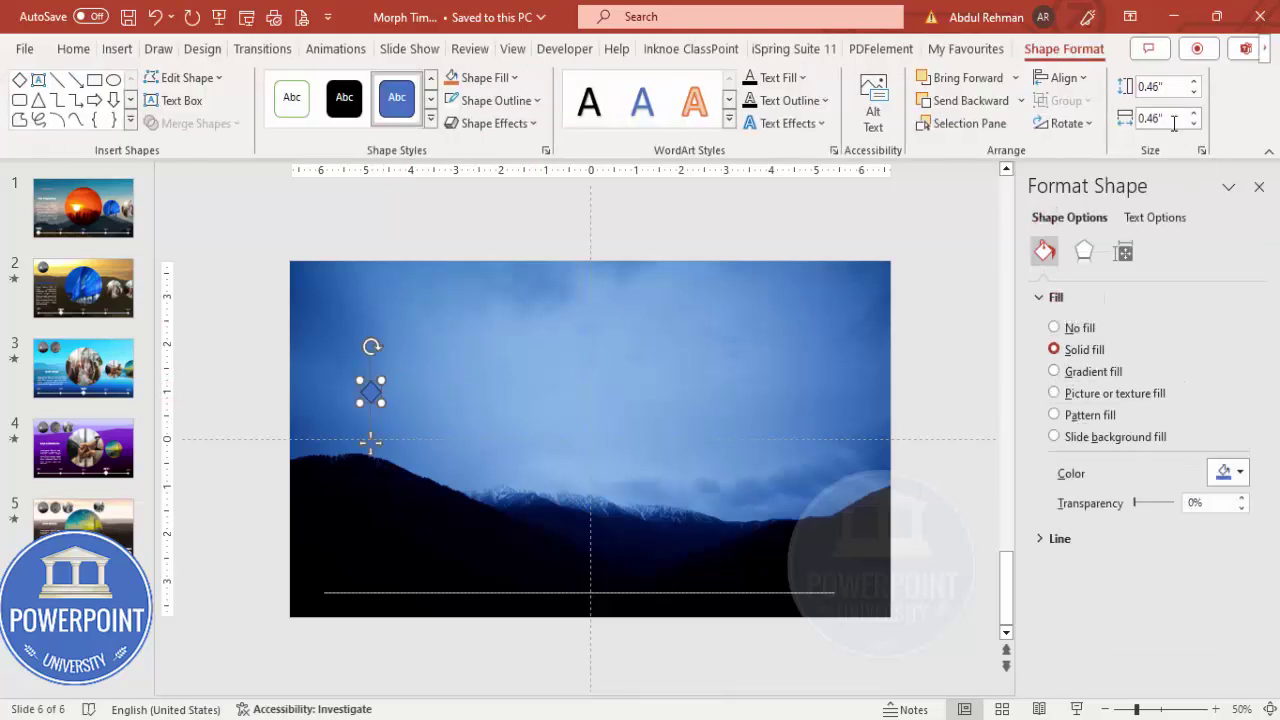
left_click(496, 101)
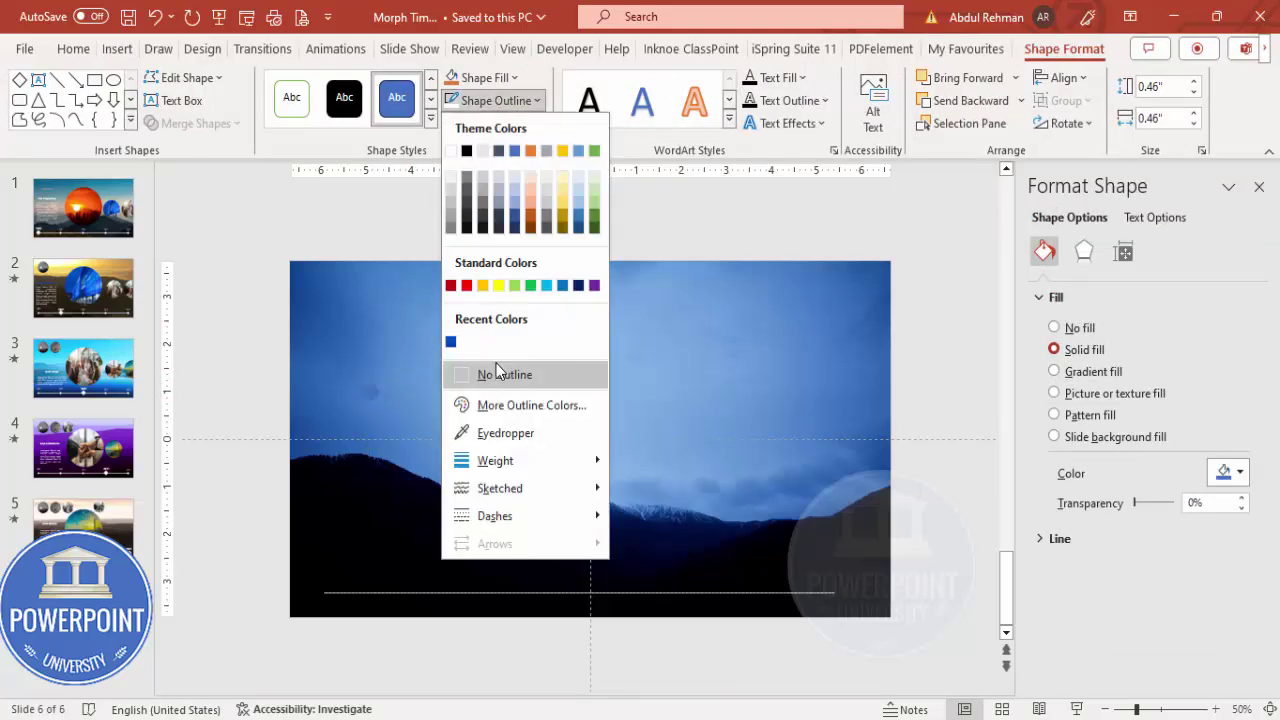
left_click(496, 370)
left_click(480, 77)
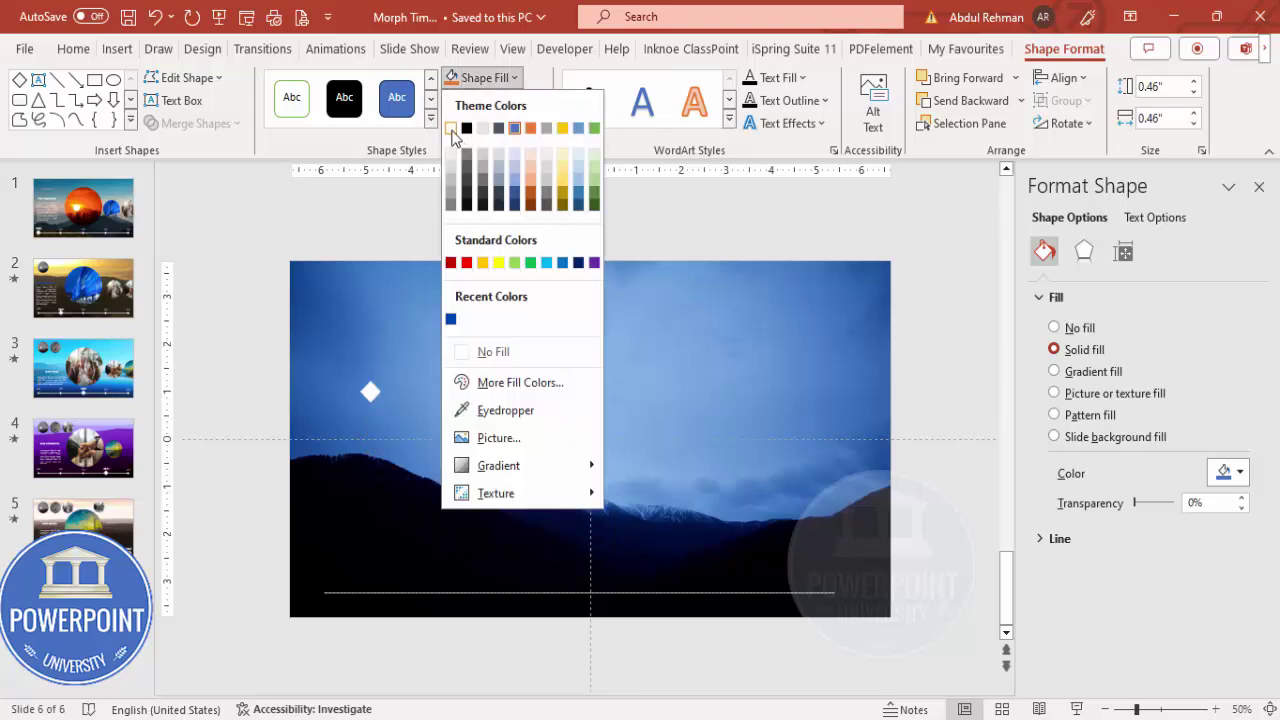
left_click(455, 130)
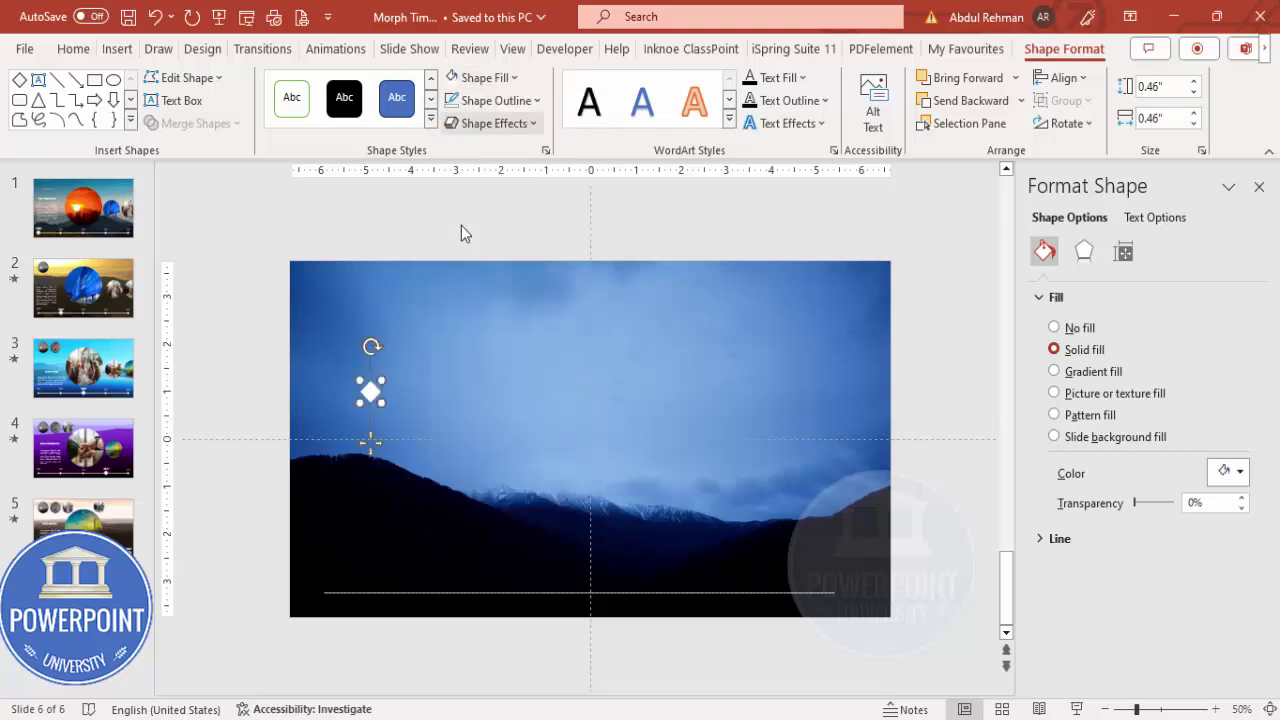
Set the diamond's height and width to 0.4".
left_click(1176, 86)
type("0.4")
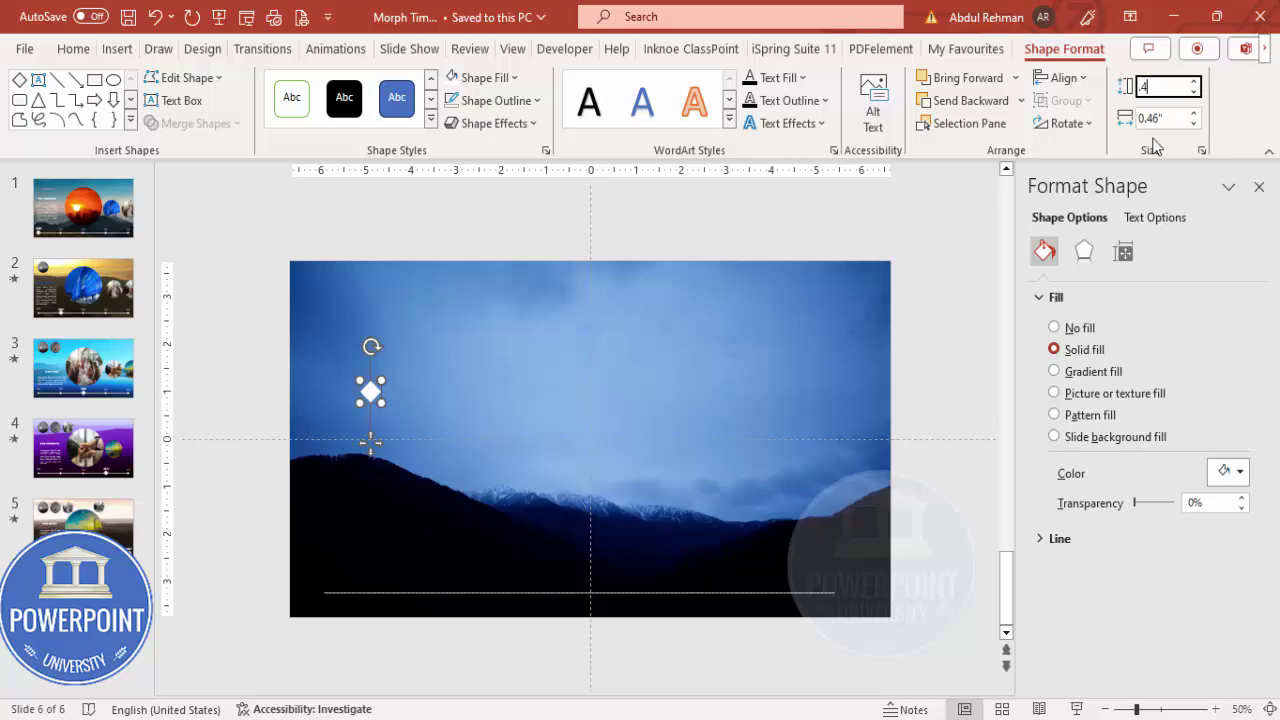
key("Return")
left_click(1176, 118)
key("BackSpace")
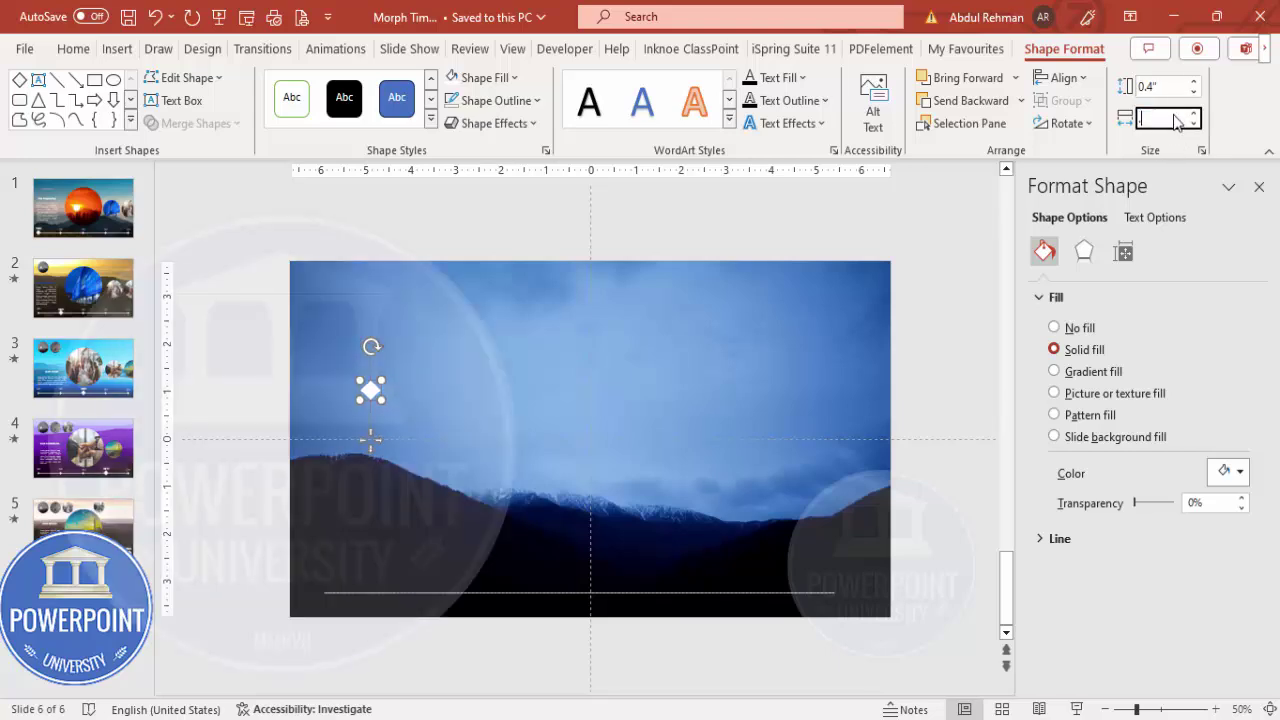
key("Return")
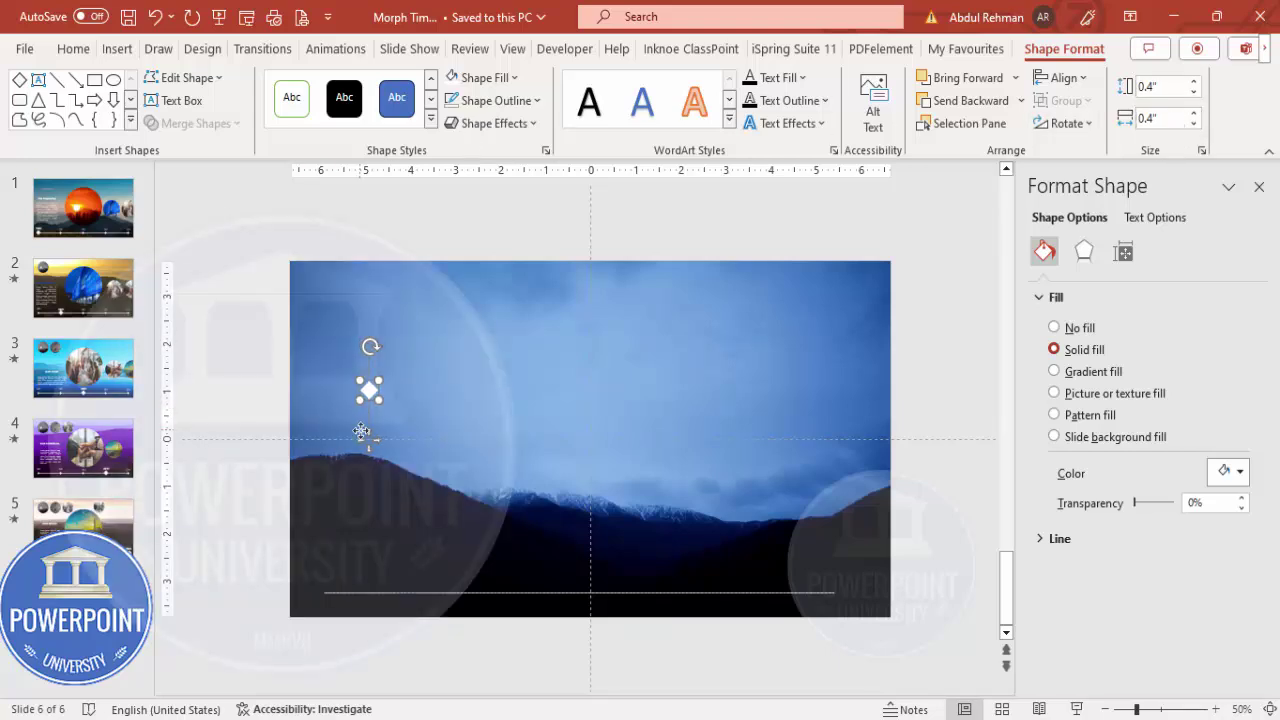
Put diamond copies along the dashed line and distribute all five horizontally.
left_click_drag(369, 440, 323, 634)
mouse_move(330, 640)
left_mouse_down()
mouse_move(511, 660)
mouse_move(511, 643)
mouse_move(606, 663)
mouse_move(835, 636)
left_mouse_up()
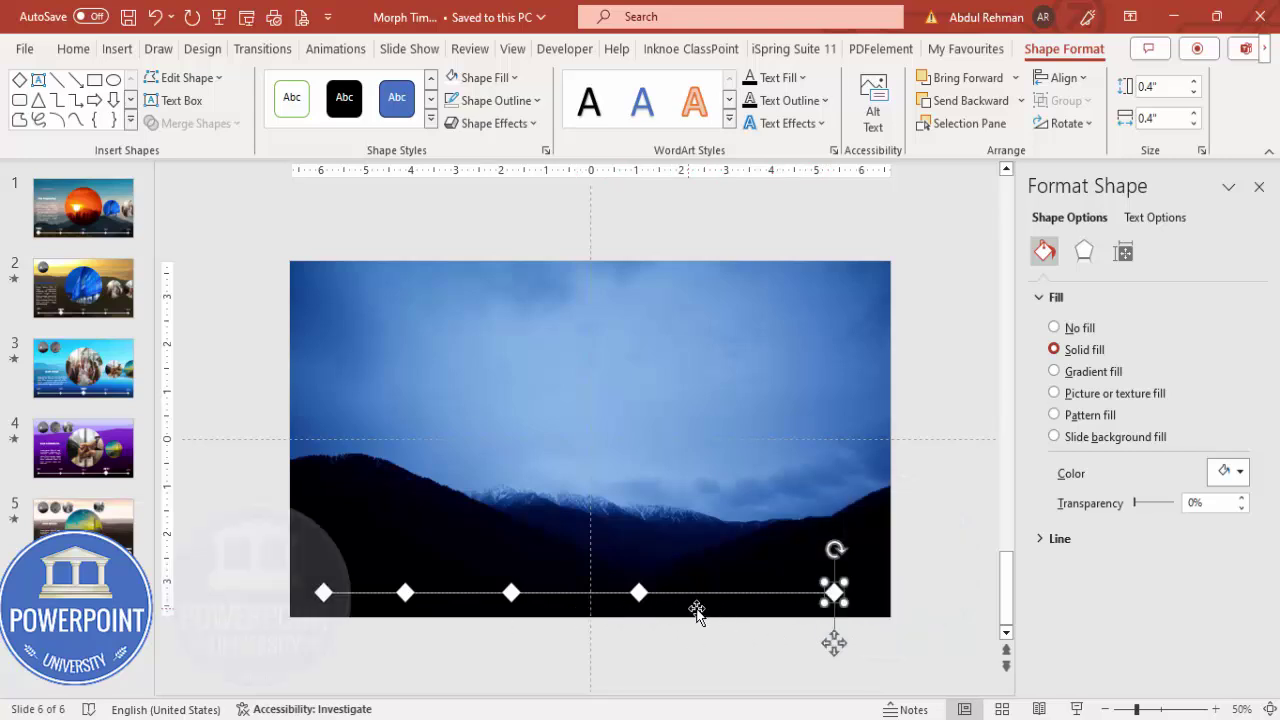
left_click(639, 595, "shift")
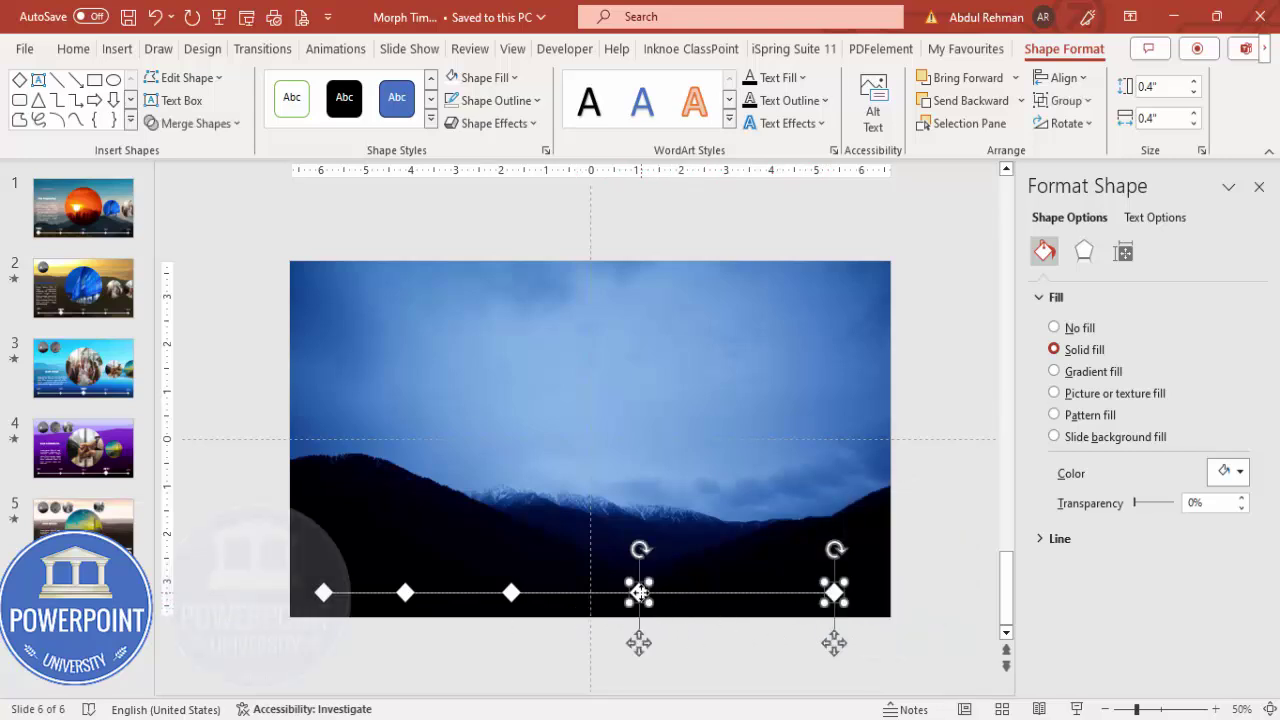
left_click(512, 595, "shift")
left_click(405, 593, "shift")
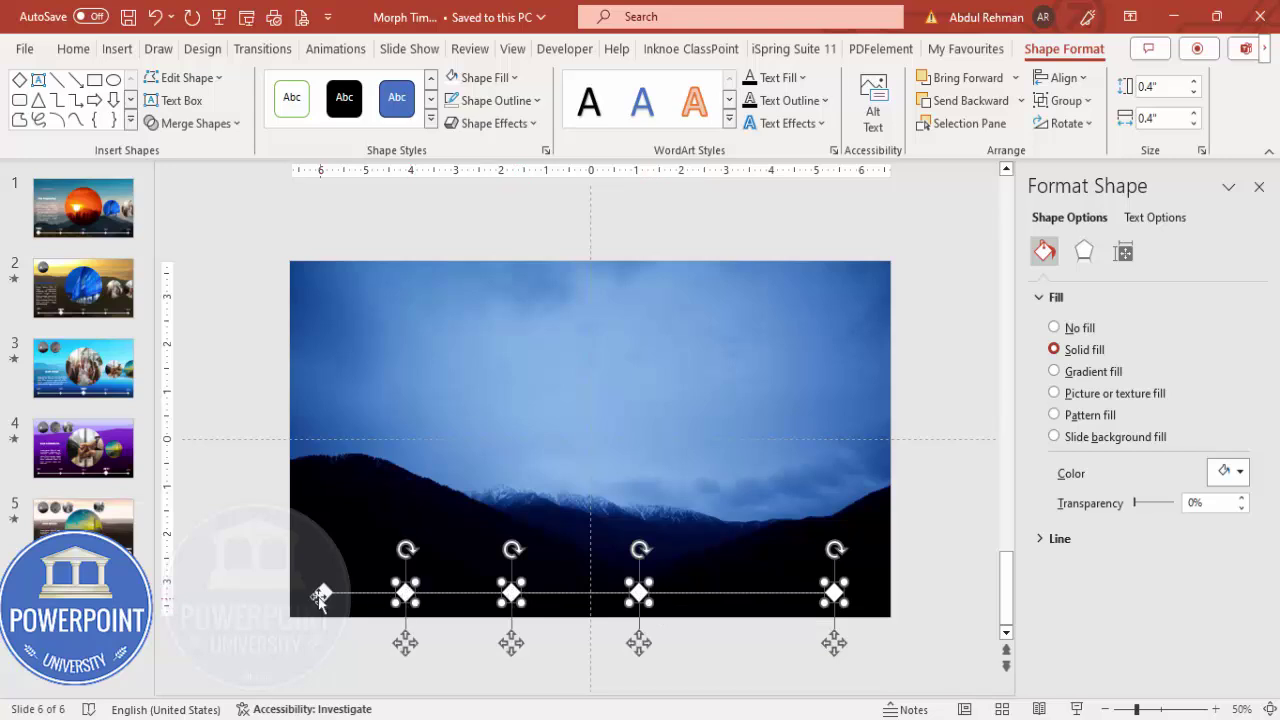
left_click(323, 593, "shift")
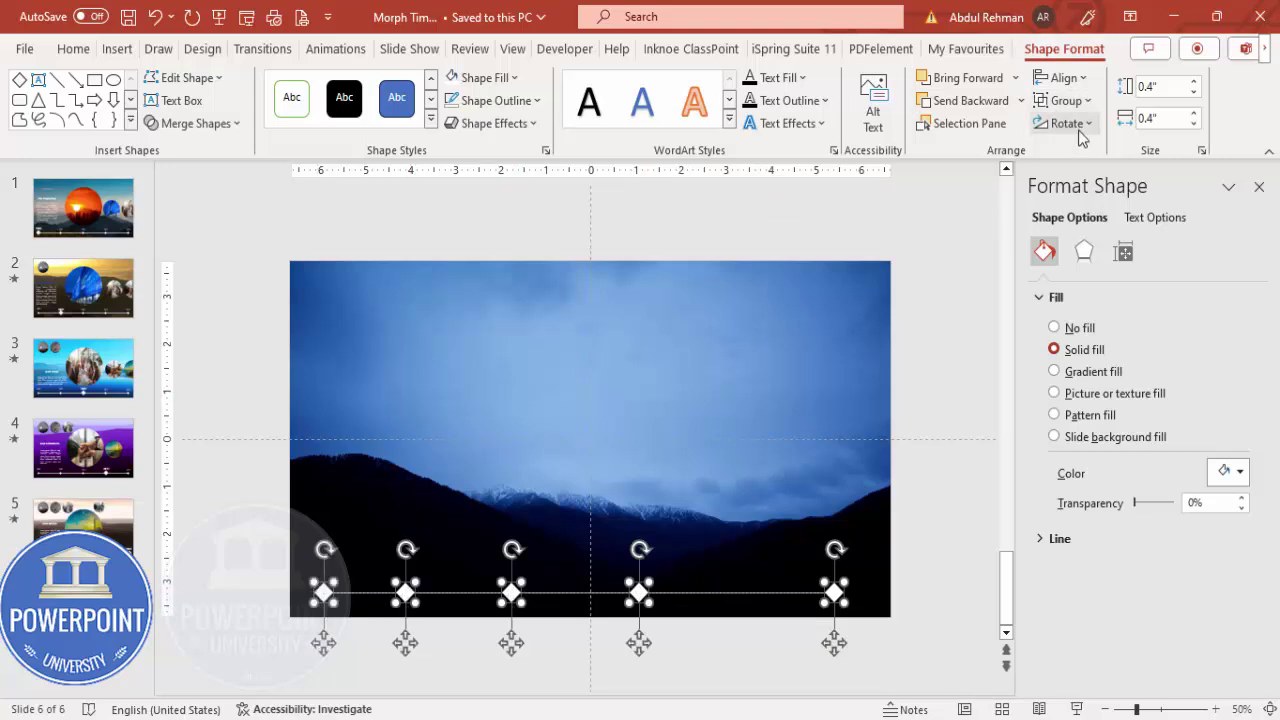
left_click(1065, 80)
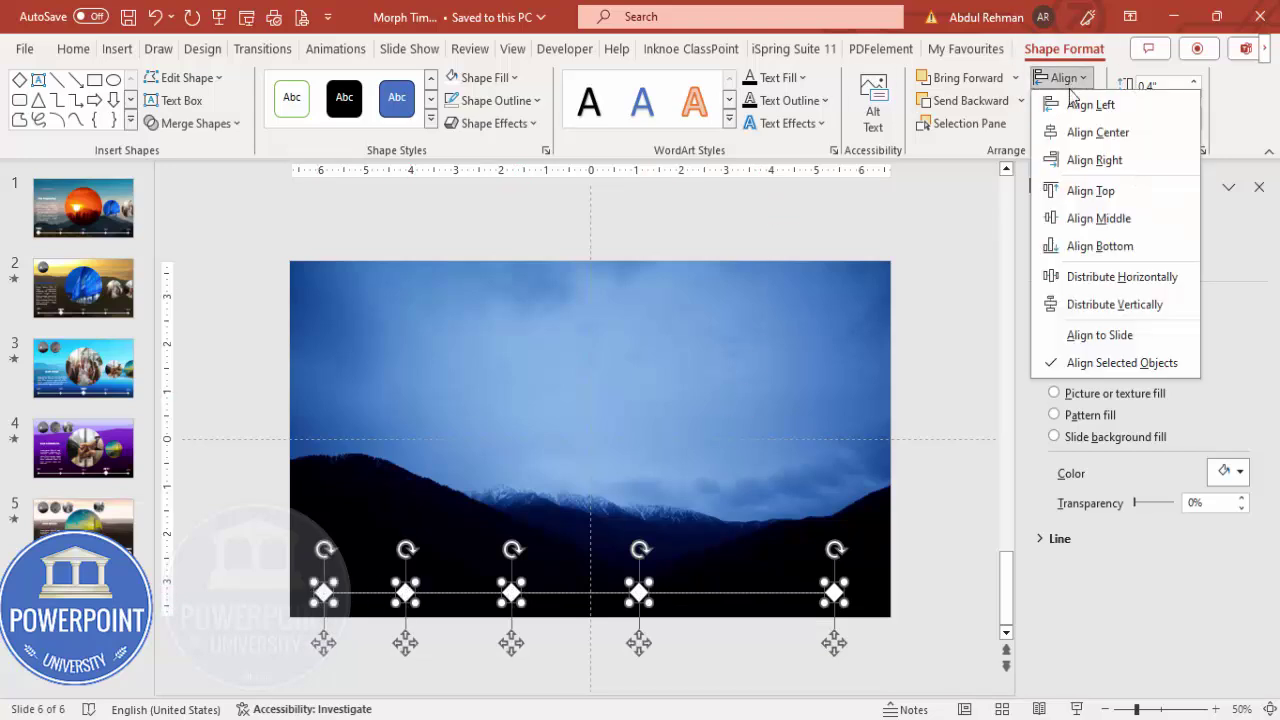
left_click(1121, 277)
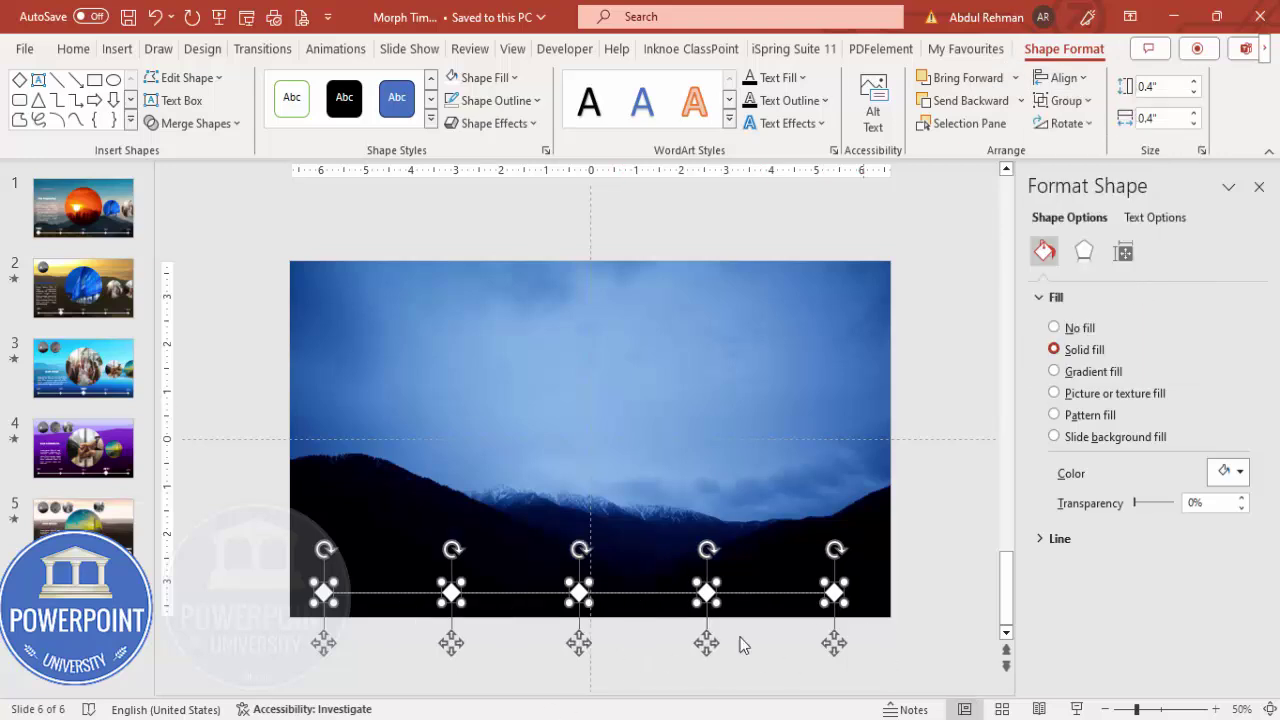
left_click(922, 590)
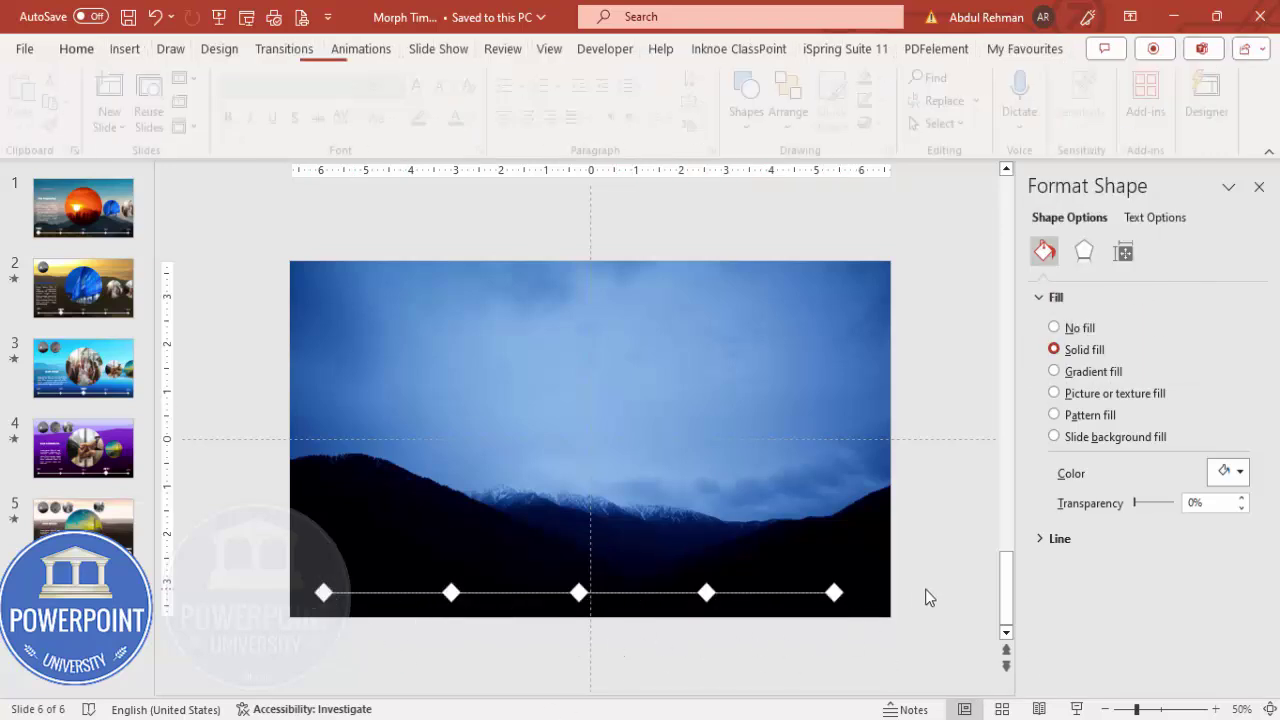
left_click(126, 48)
Add a white 1995 text box above the line's left end.
left_click(899, 100)
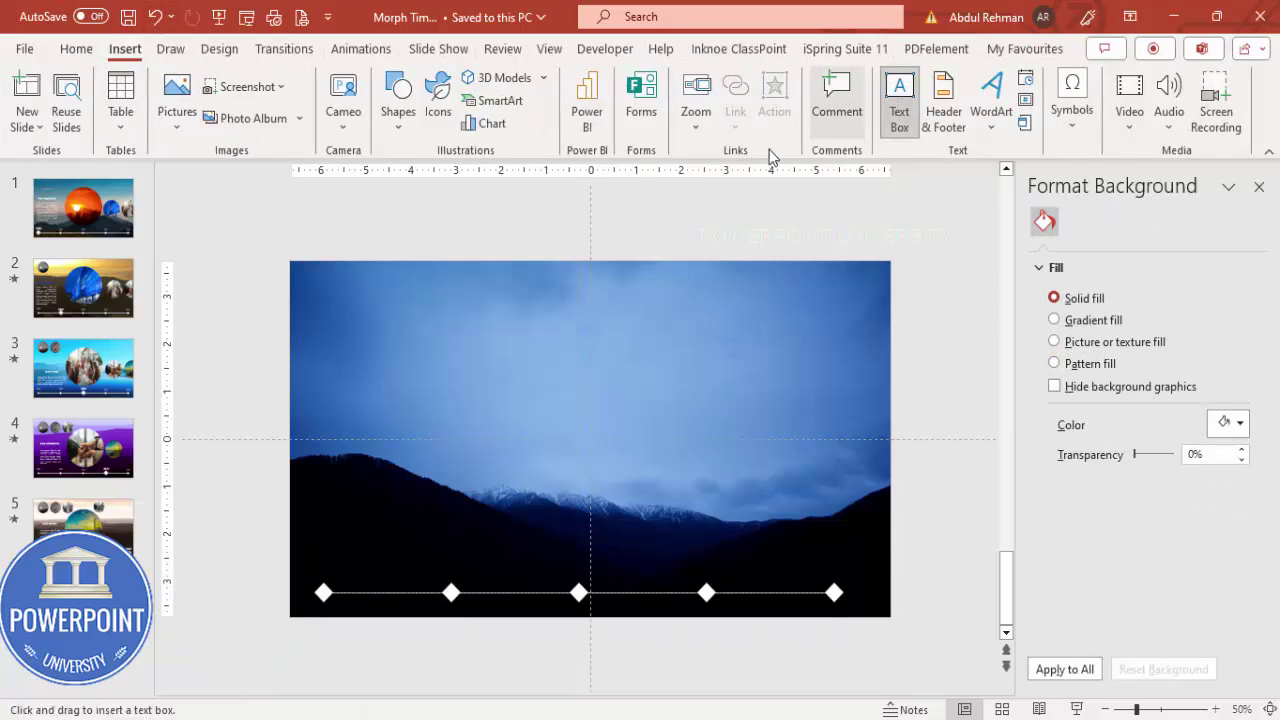
left_click(400, 545)
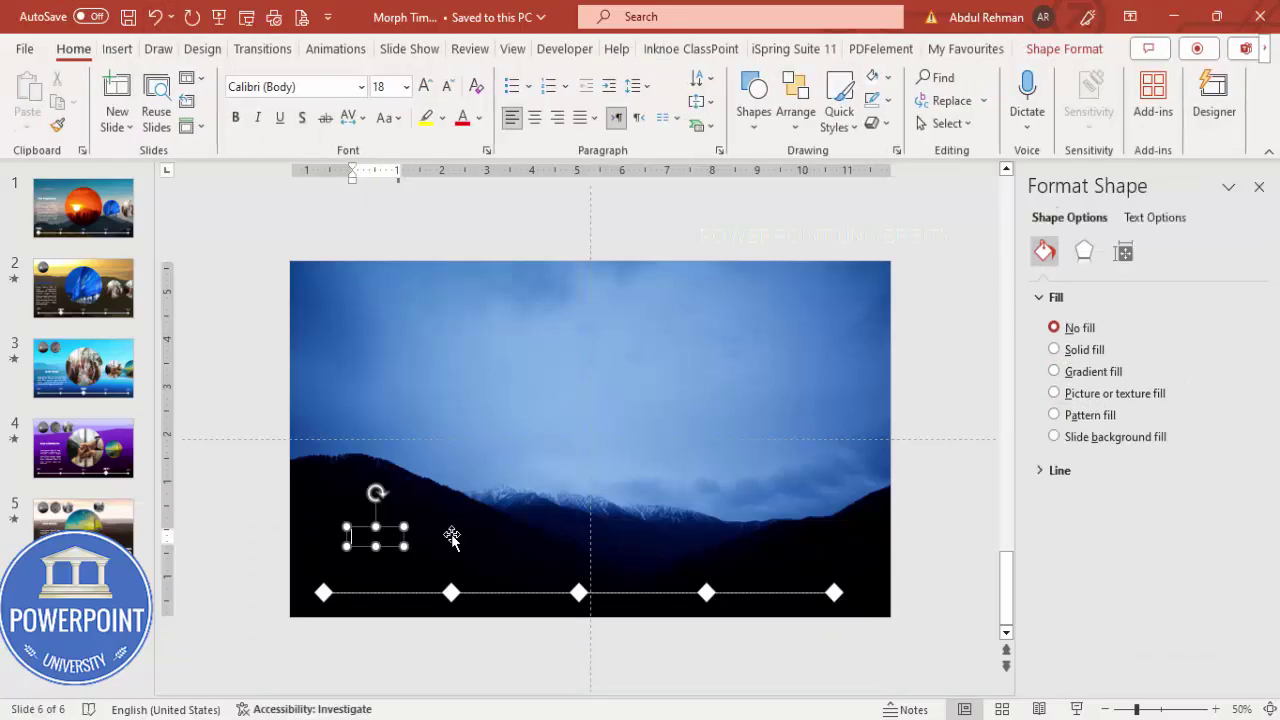
left_click(392, 528)
left_click(479, 117)
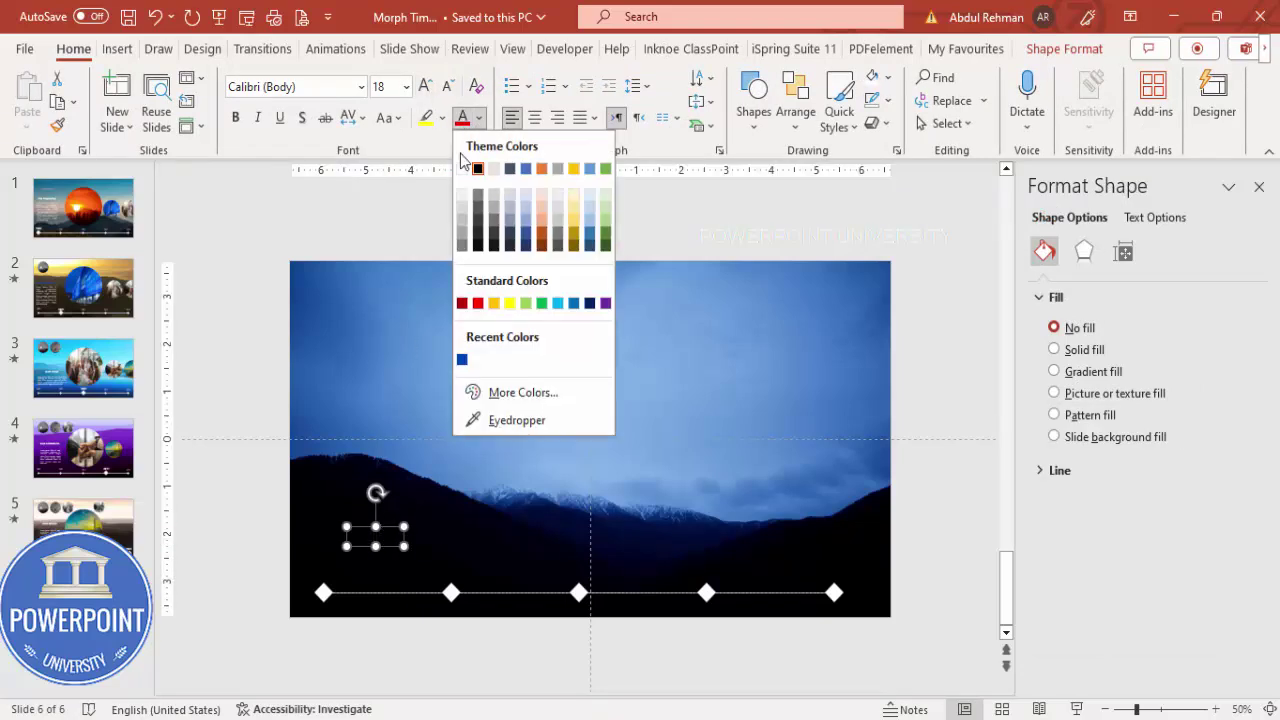
left_click(468, 170)
Set 1995 in Open Sans Extrabold, centred, size 20, and move it toward the first diamond.
left_click(318, 91)
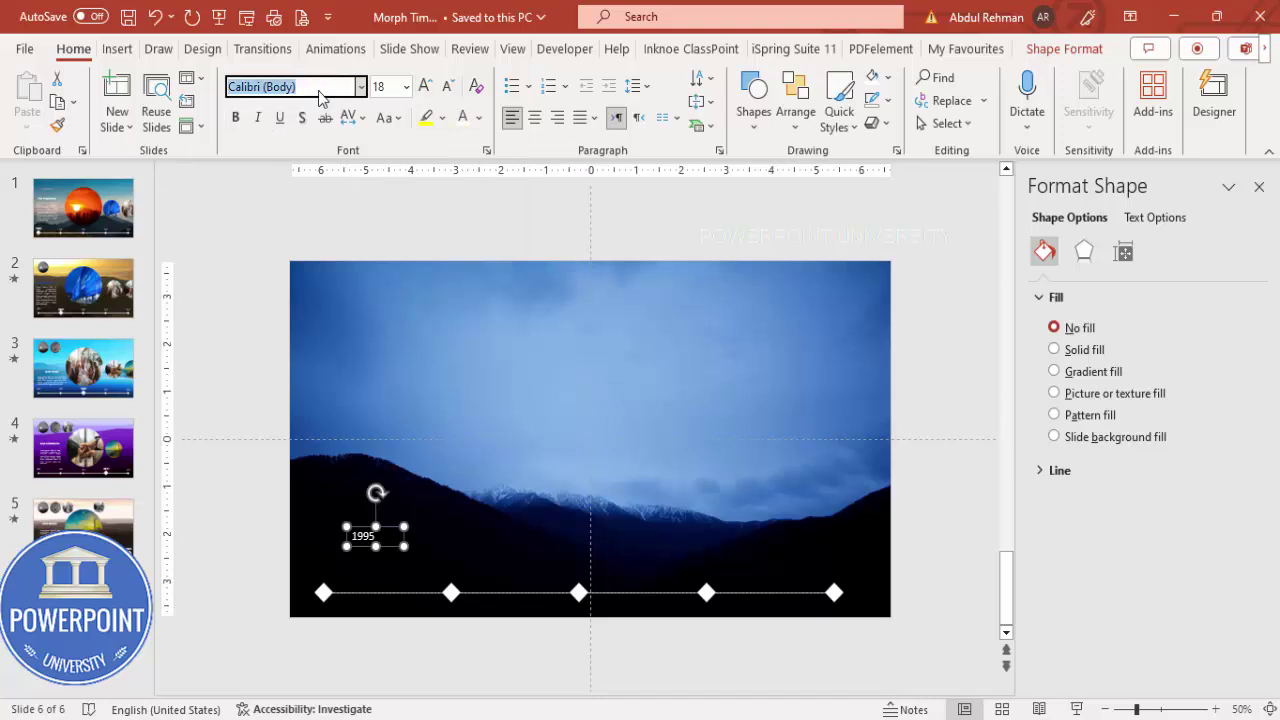
type("Open Sans Extrabold")
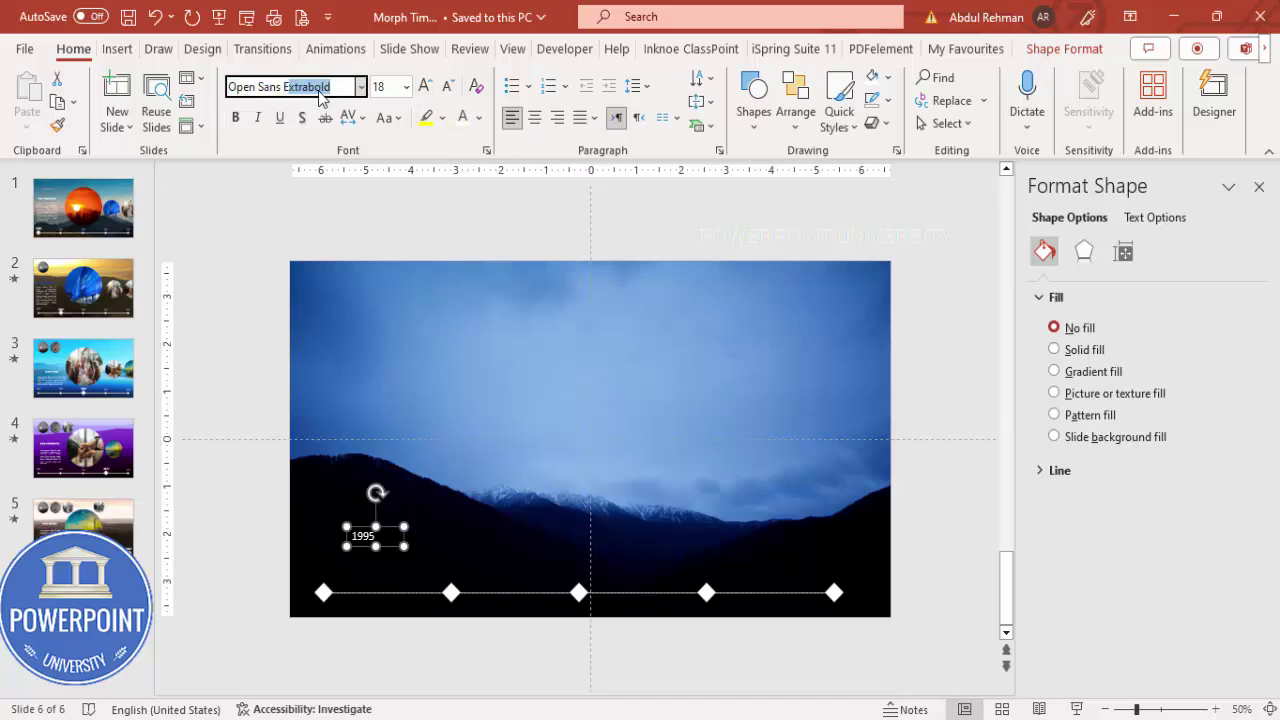
key("Return")
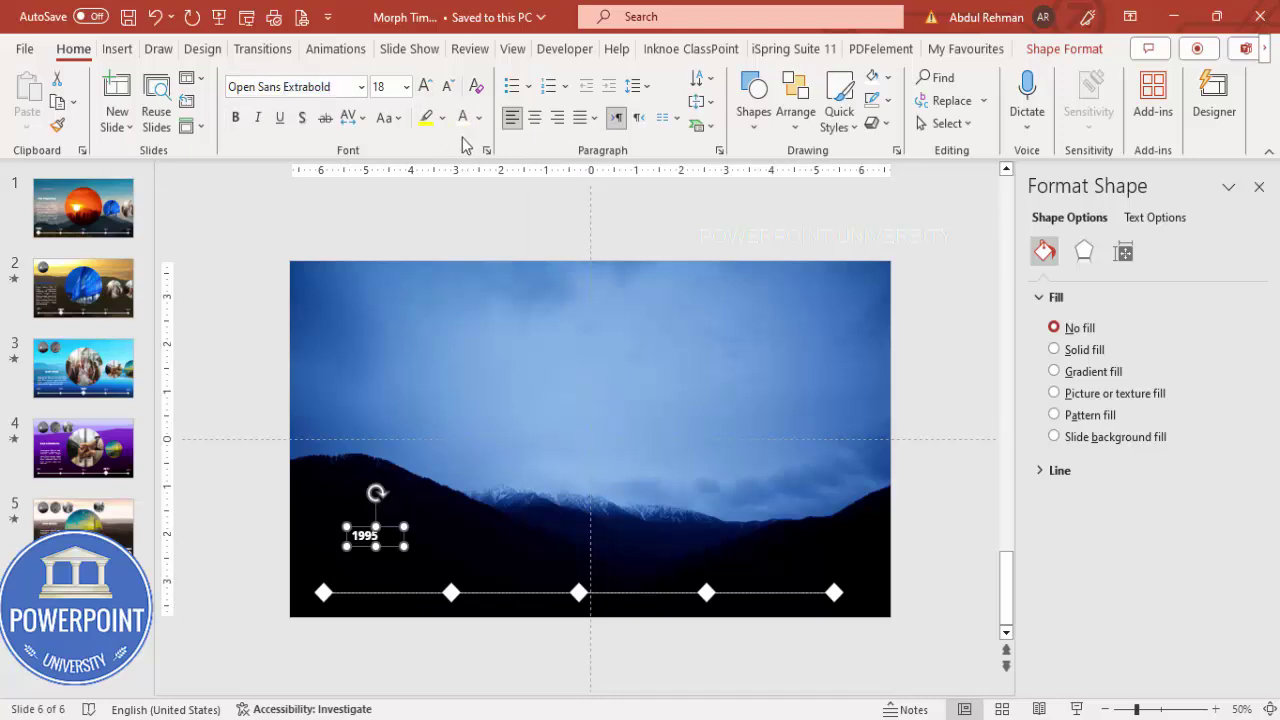
left_click(535, 117)
left_click(425, 86)
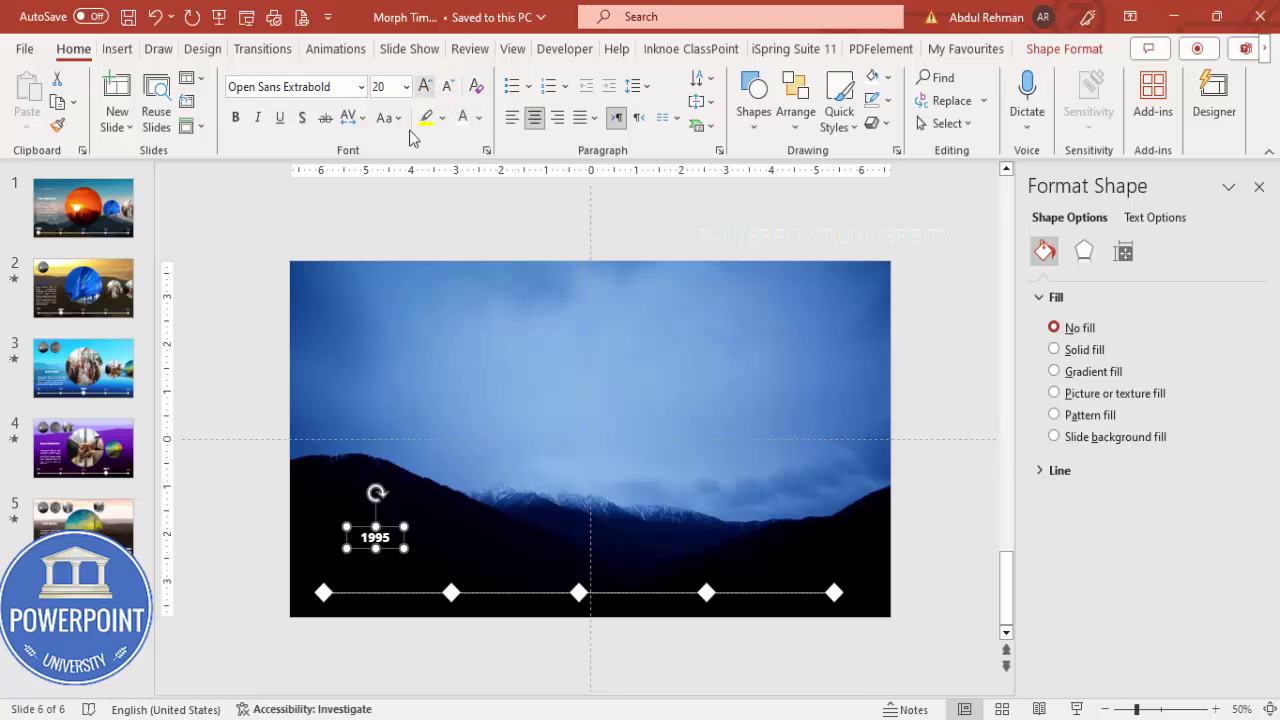
left_click_drag(382, 530, 848, 572)
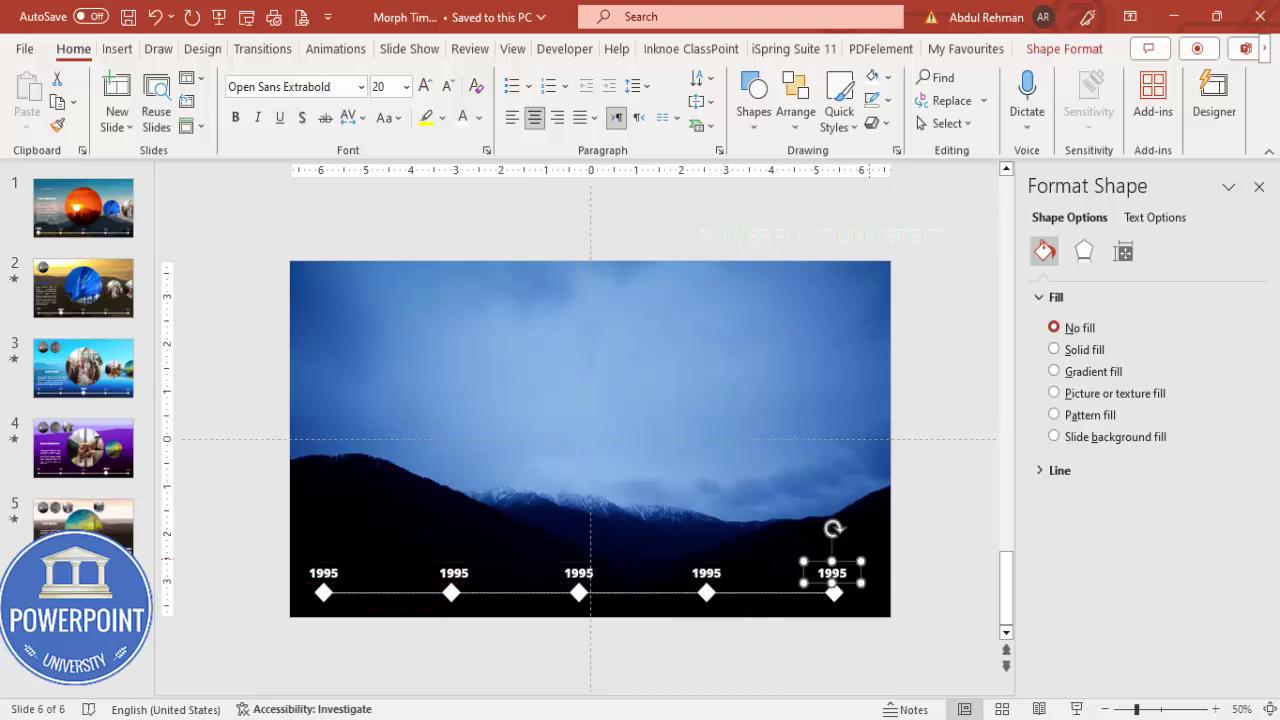
Retype the copied labels as 2001, 2009, 2018 and 2023.
double_click(455, 574)
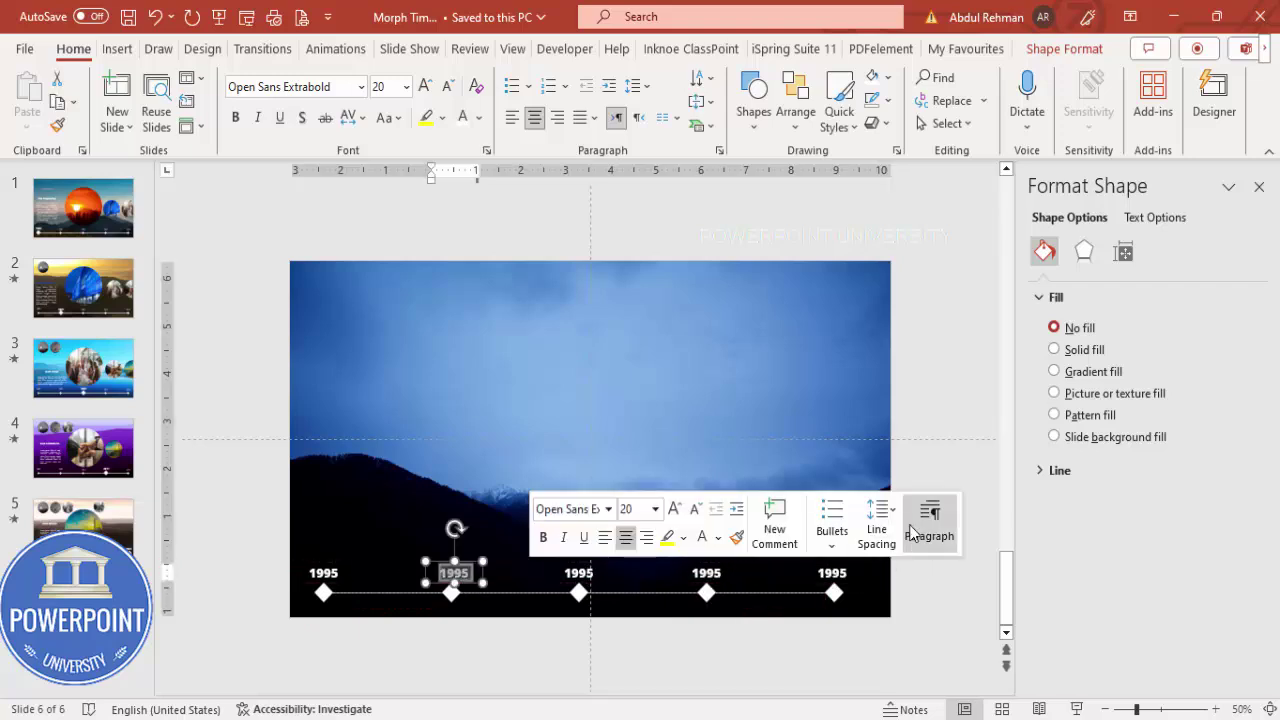
type("2001")
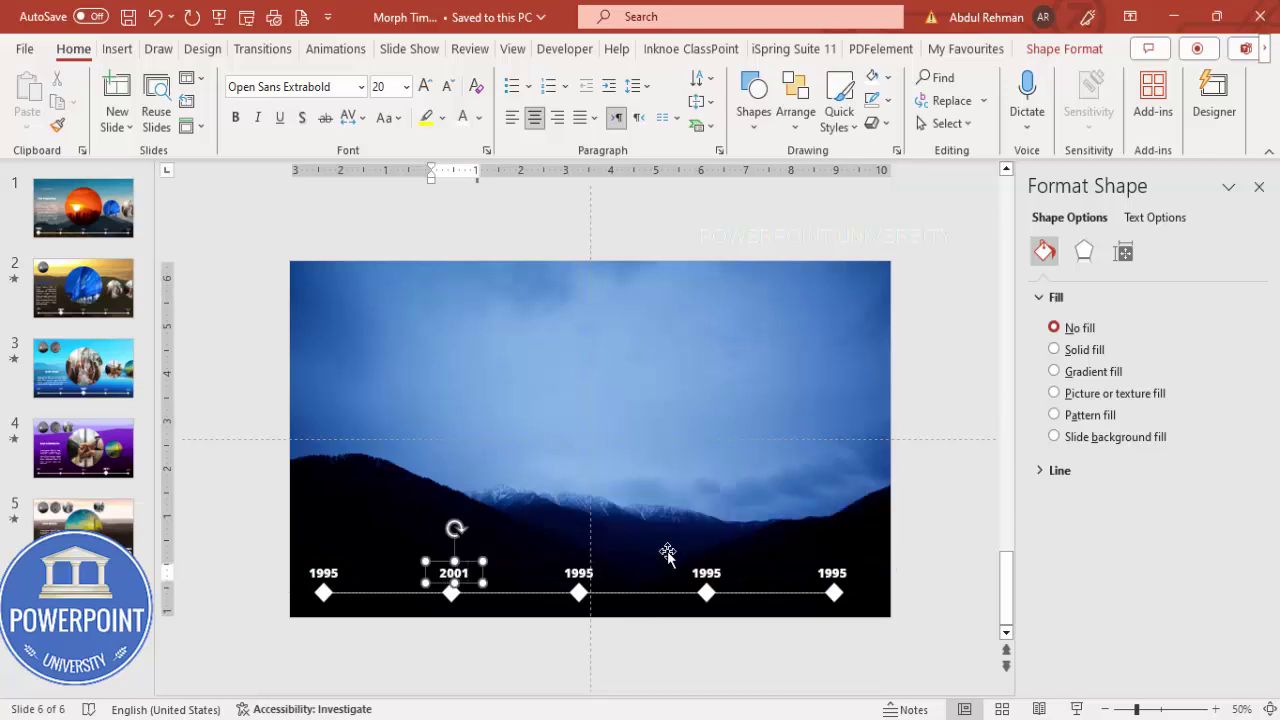
double_click(579, 573)
type("2009")
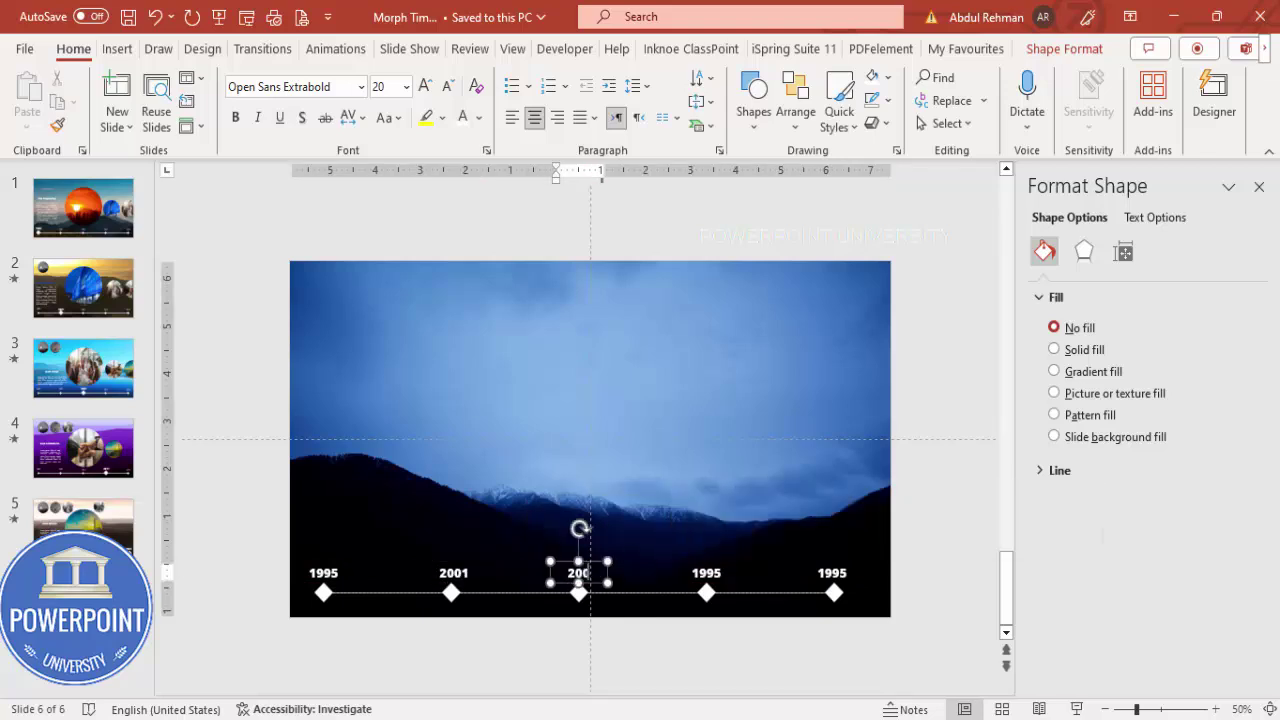
double_click(706, 573)
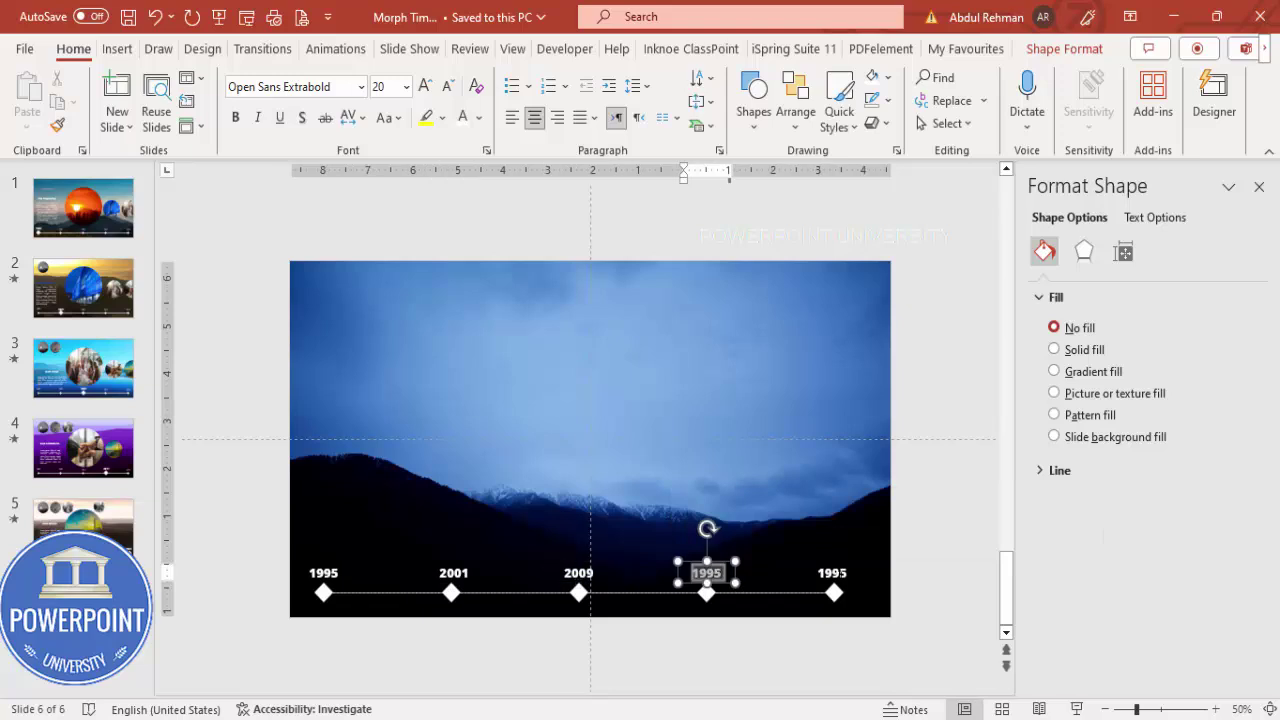
type("2018")
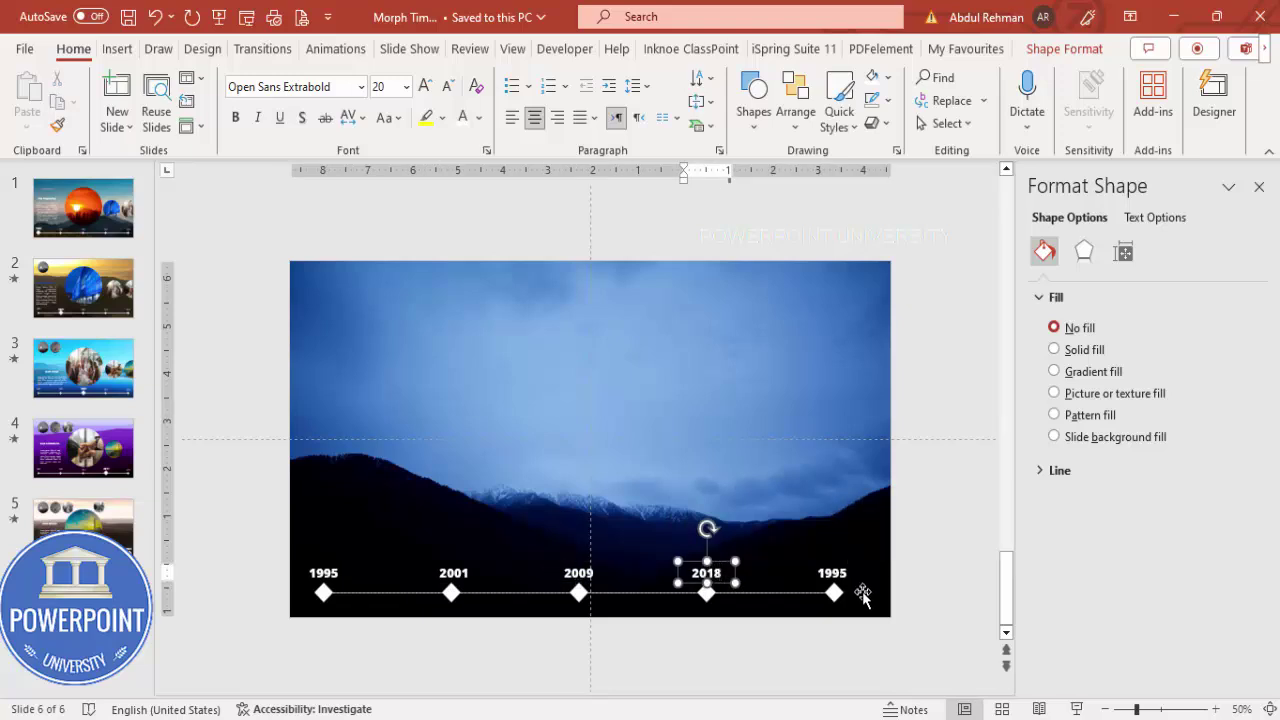
double_click(832, 573)
type("2023")
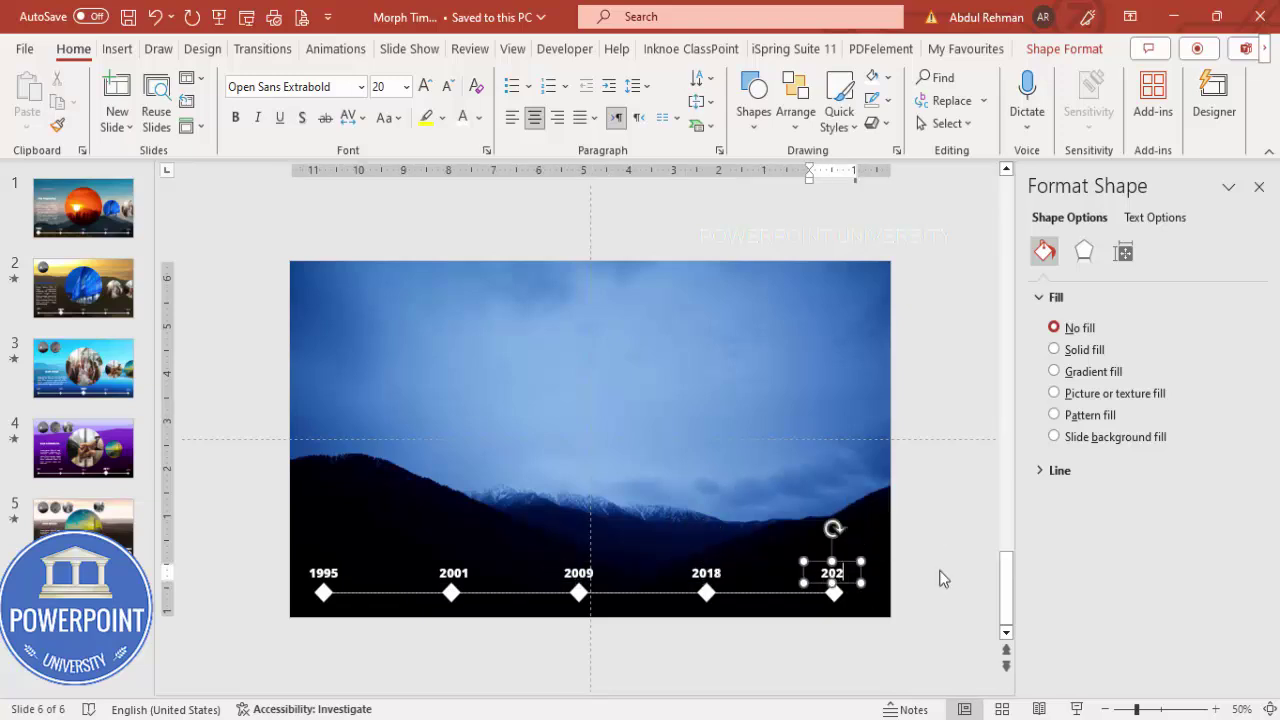
left_click(924, 556)
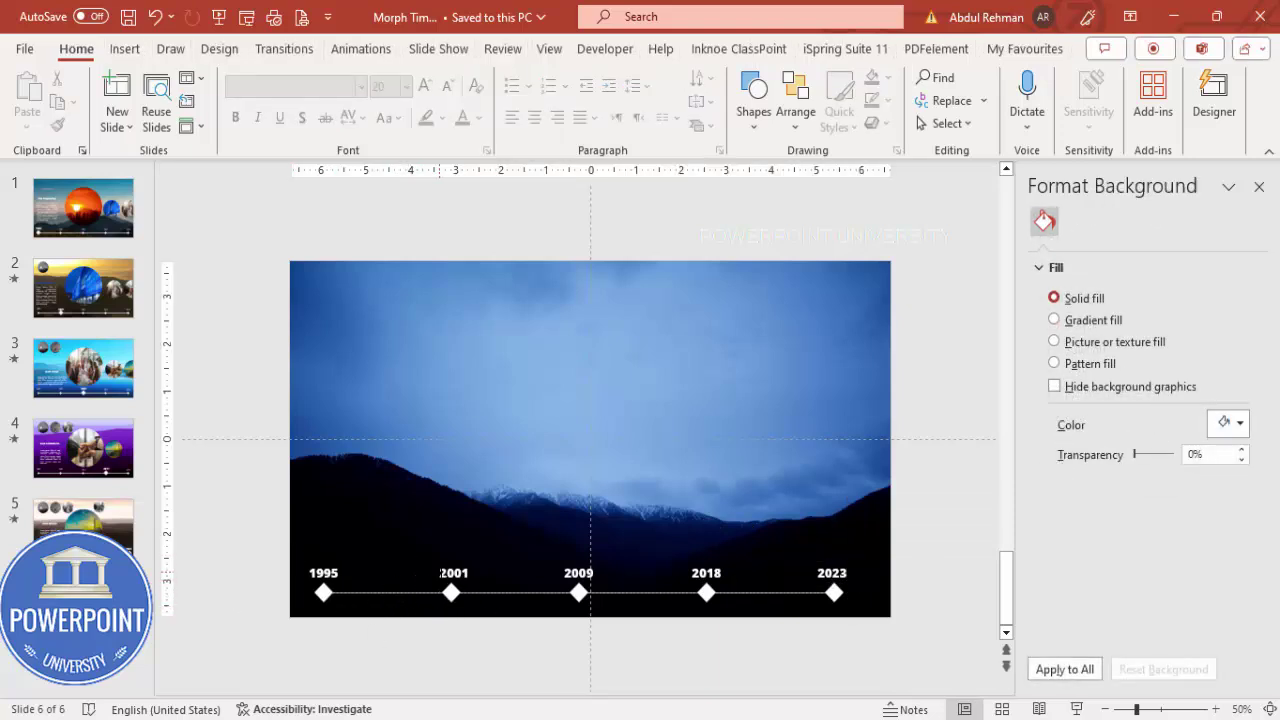
Change the 2001, 2009, 2018 and 2023 labels' font to Open Sans Light.
left_click(433, 578)
left_click(576, 573, "shift")
left_click(707, 573, "shift")
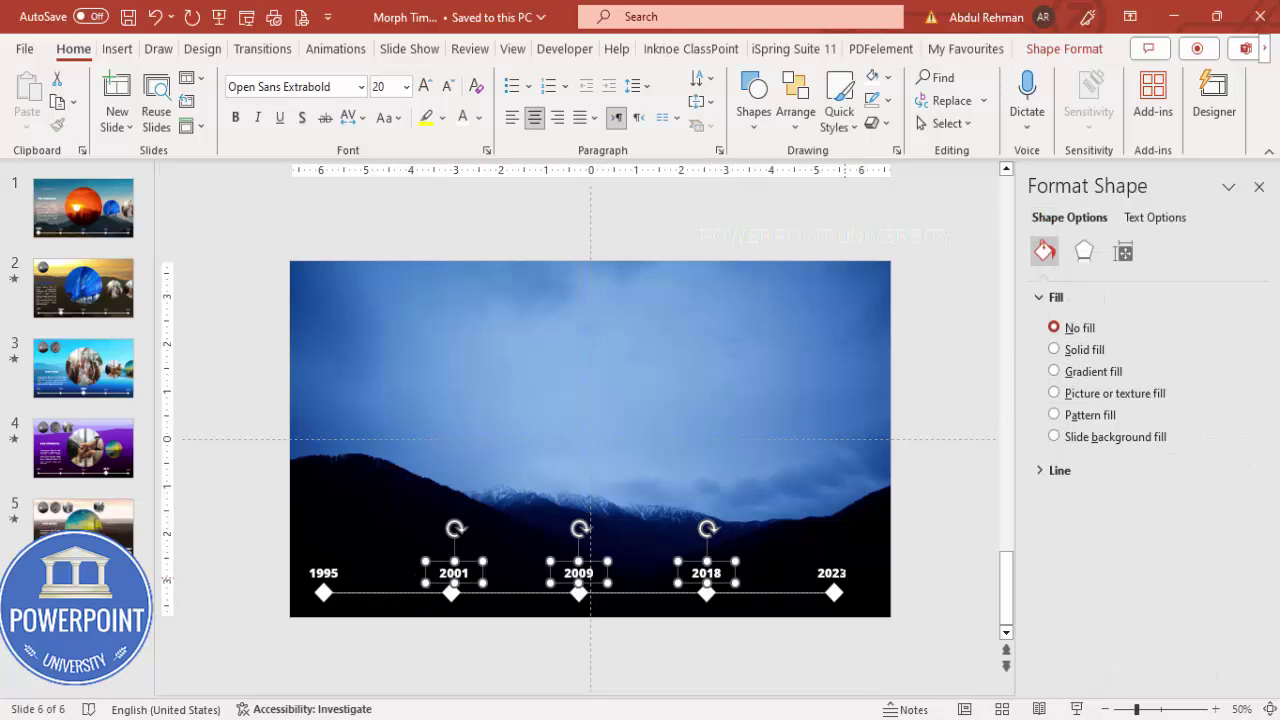
left_click(832, 573, "shift")
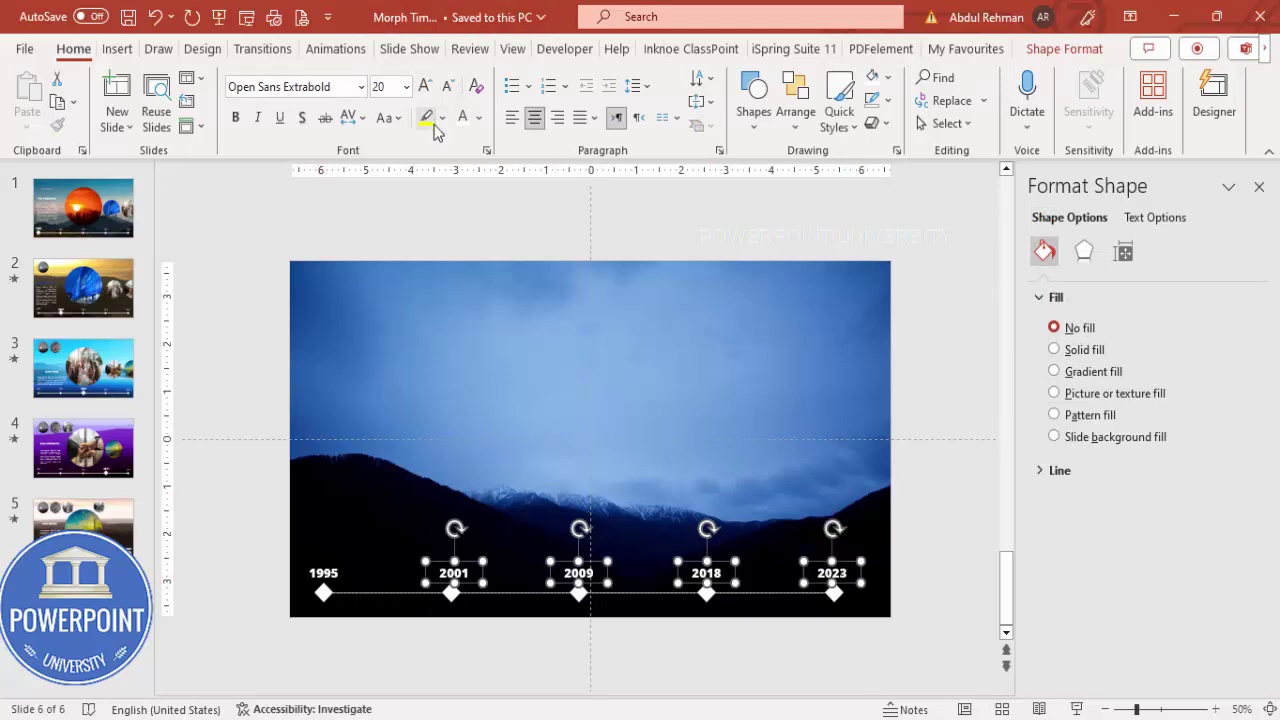
double_click(308, 87)
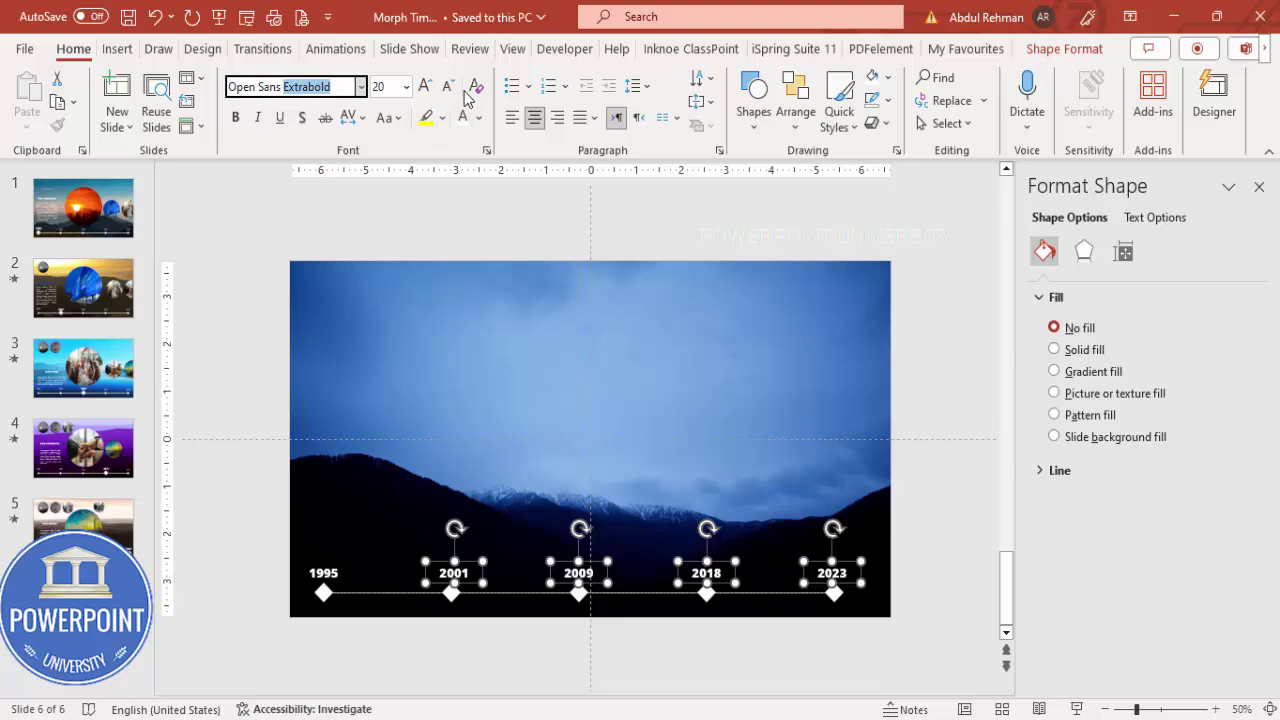
type("Light")
key("Return")
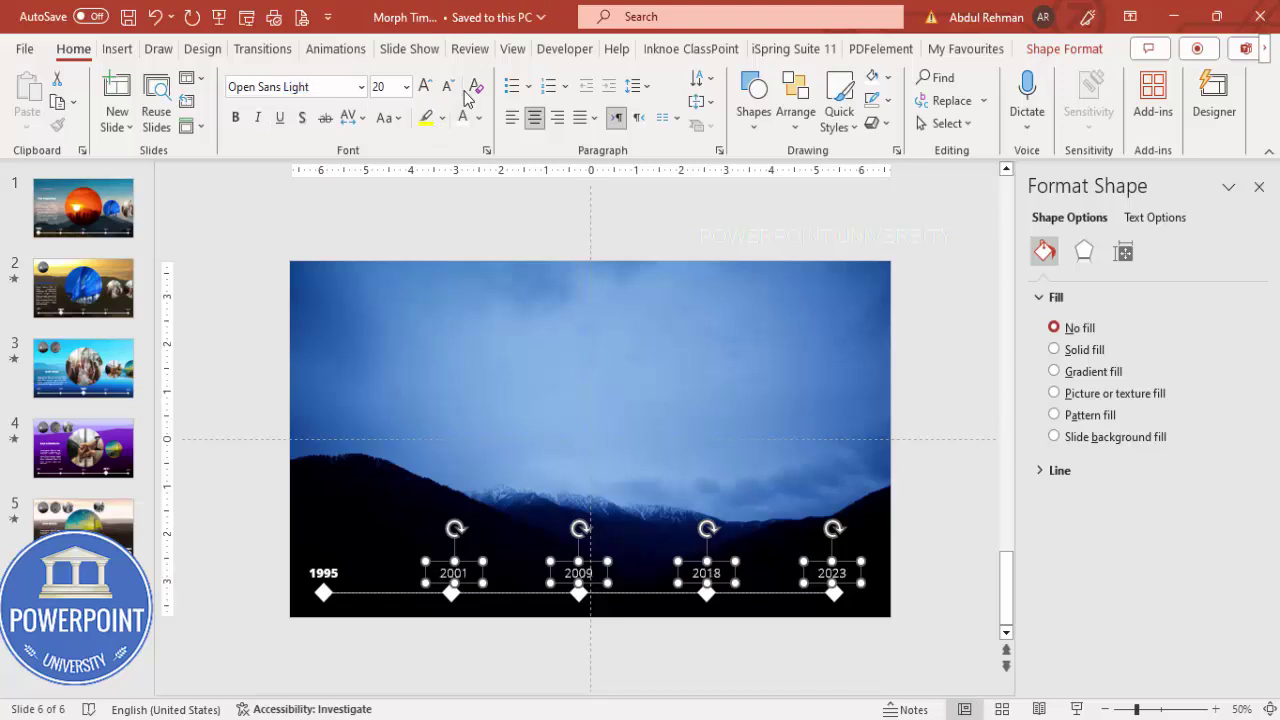
left_click(241, 571)
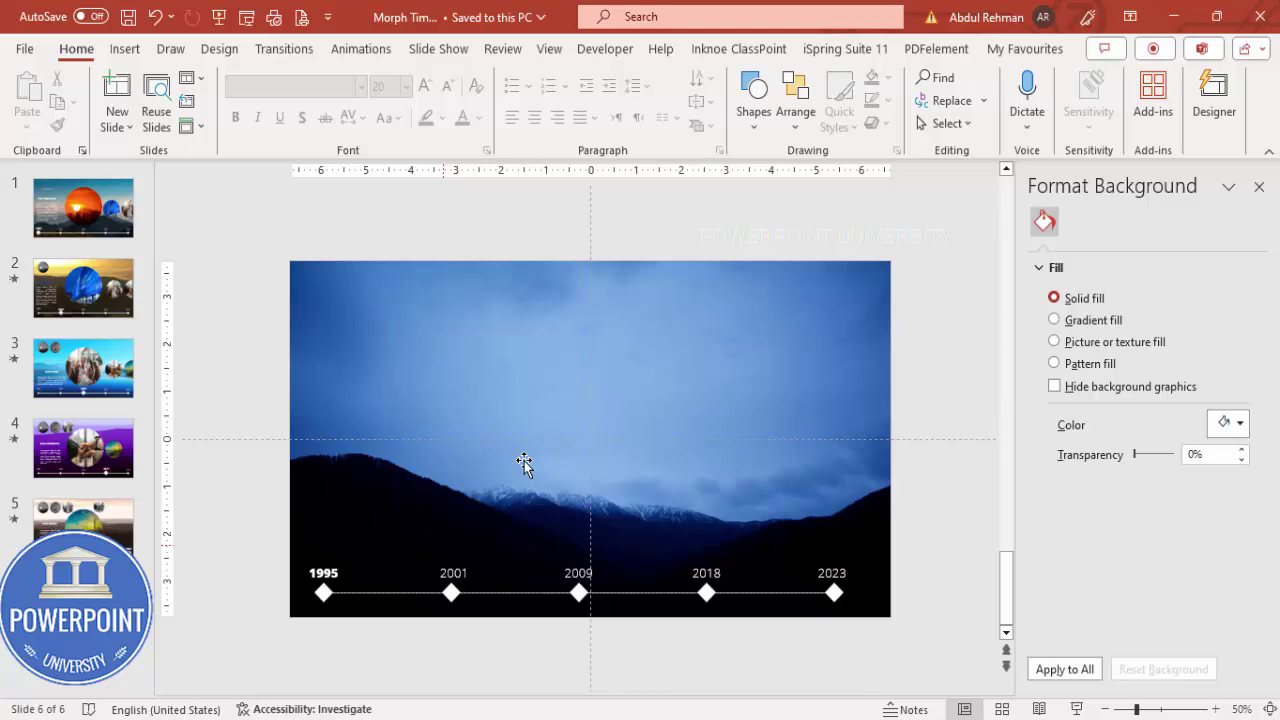
key("alt+n")
Draw a large oval circle and position it at the centre of the slide above the timeline.
key("s")
key("h")
key("Return")
mouse_move(504, 330)
left_mouse_down()
mouse_move(630, 440)
mouse_move(732, 572)
left_mouse_up()
mouse_move(618, 450)
left_mouse_down()
mouse_move(600, 400)
mouse_move(588, 406)
mouse_move(598, 417)
left_mouse_up()
left_click_drag(524, 461, 524, 461)
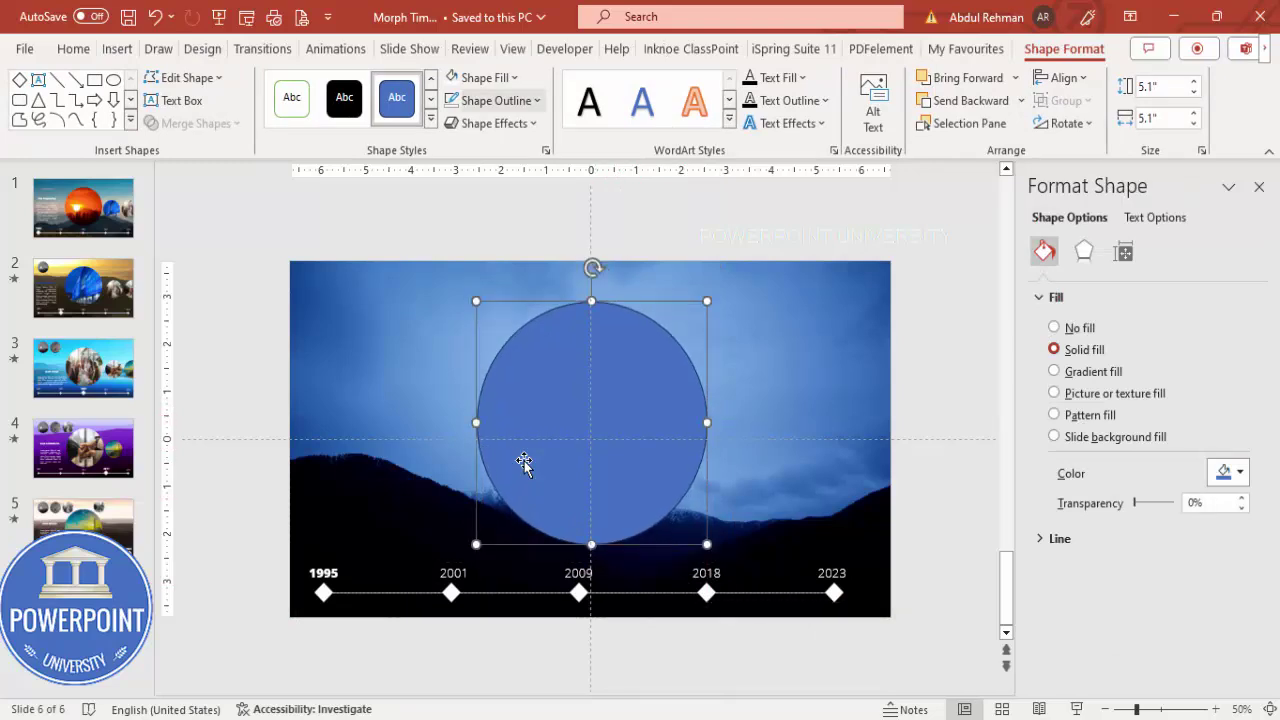
Remove the outline from the large blue circle.
key("alt+j")
key("d")
key("s")
key("o")
key("n")
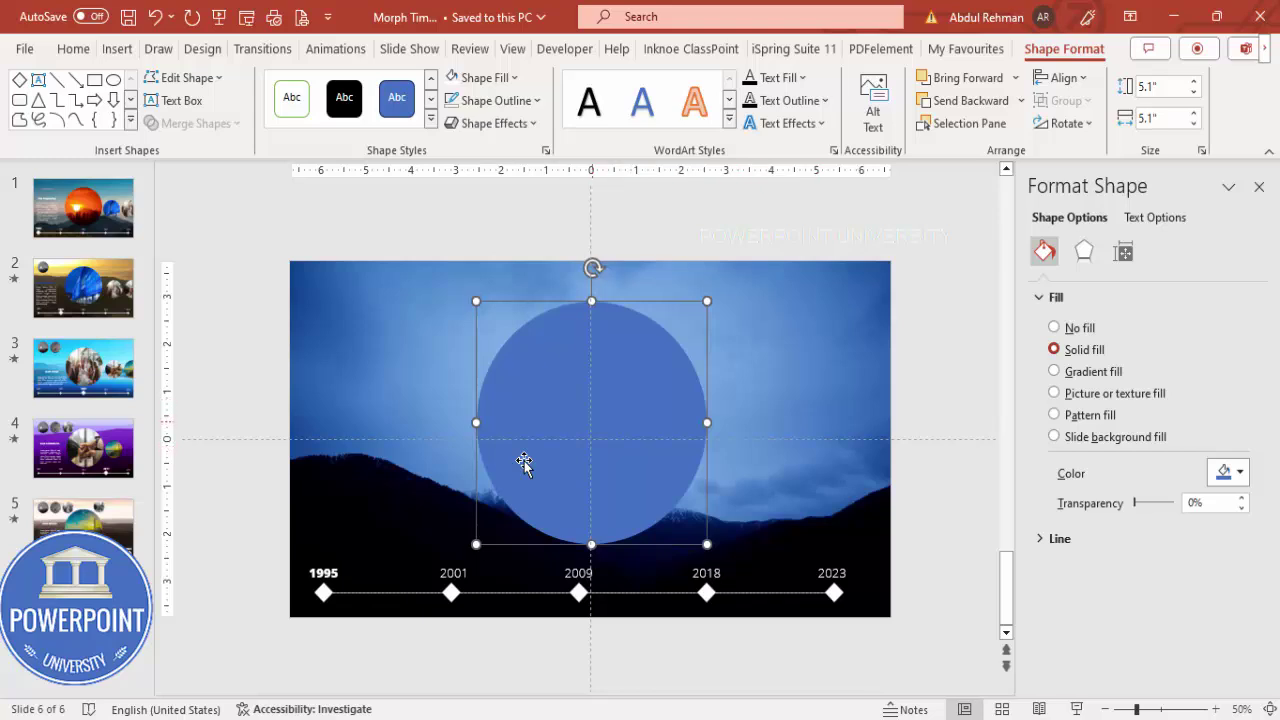
Duplicate the large circle, set the original to 5" height and shrink the copy to 2" by 2".
key("ctrl+d")
key("shift+Tab")
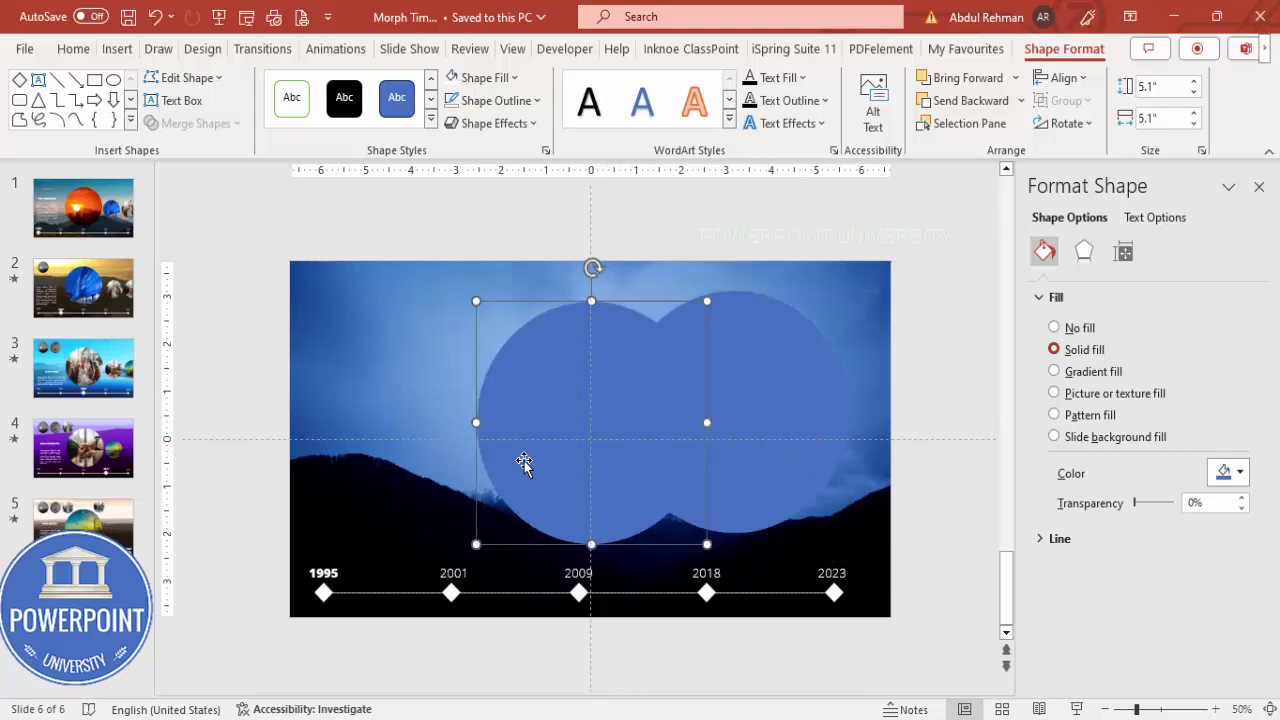
key("alt+j")
type("dhe")
type("5")
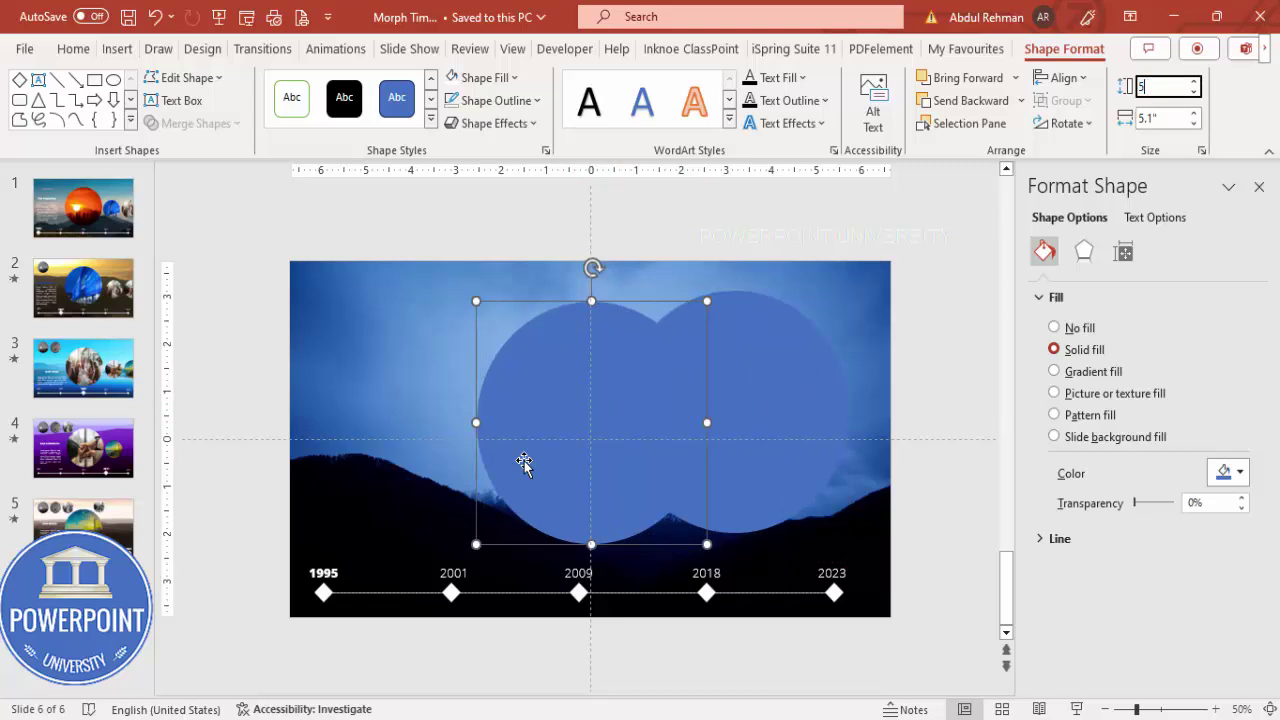
key("Return")
key("Tab")
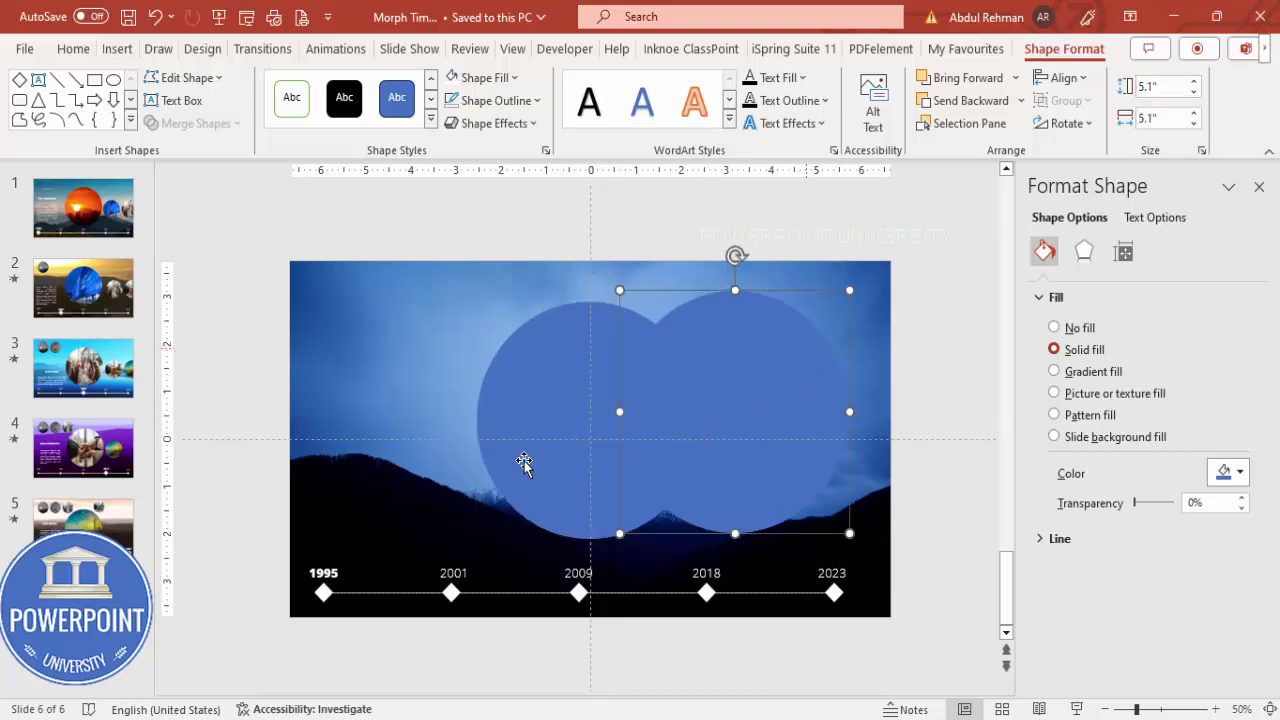
key("alt+j")
type("dhe")
type("2")
key("Tab")
type("2")
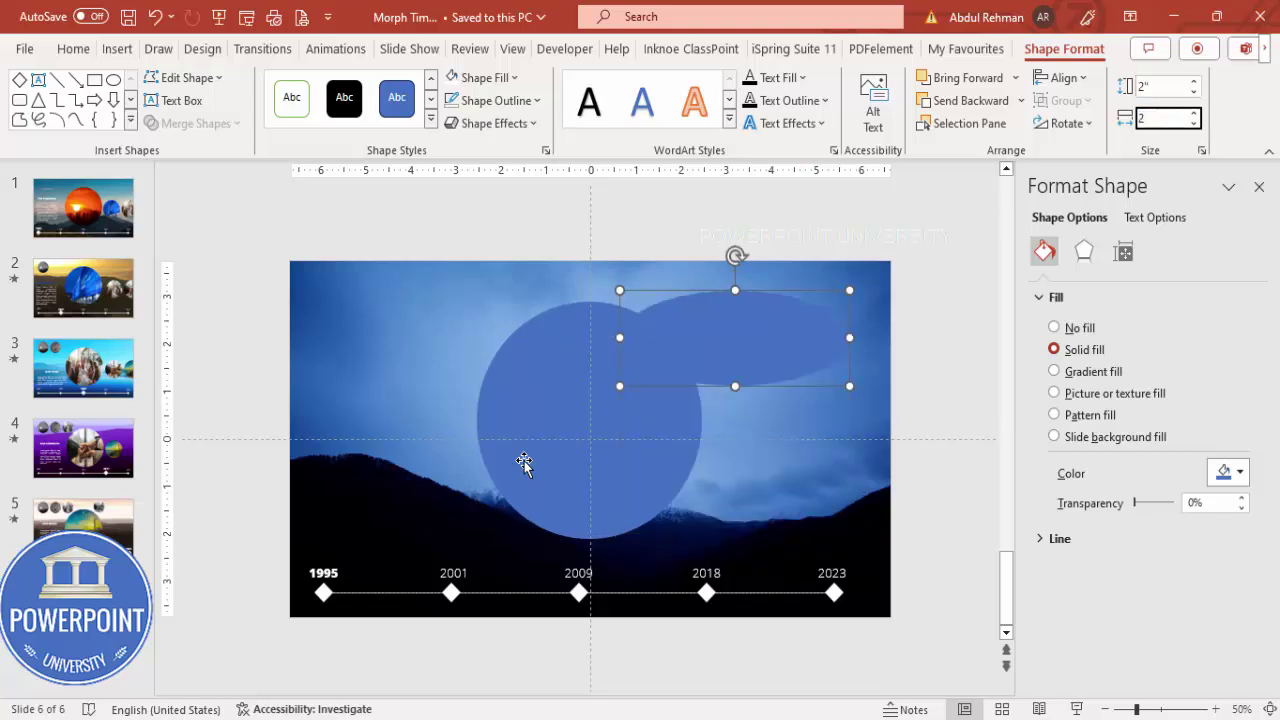
key("shift+Tab")
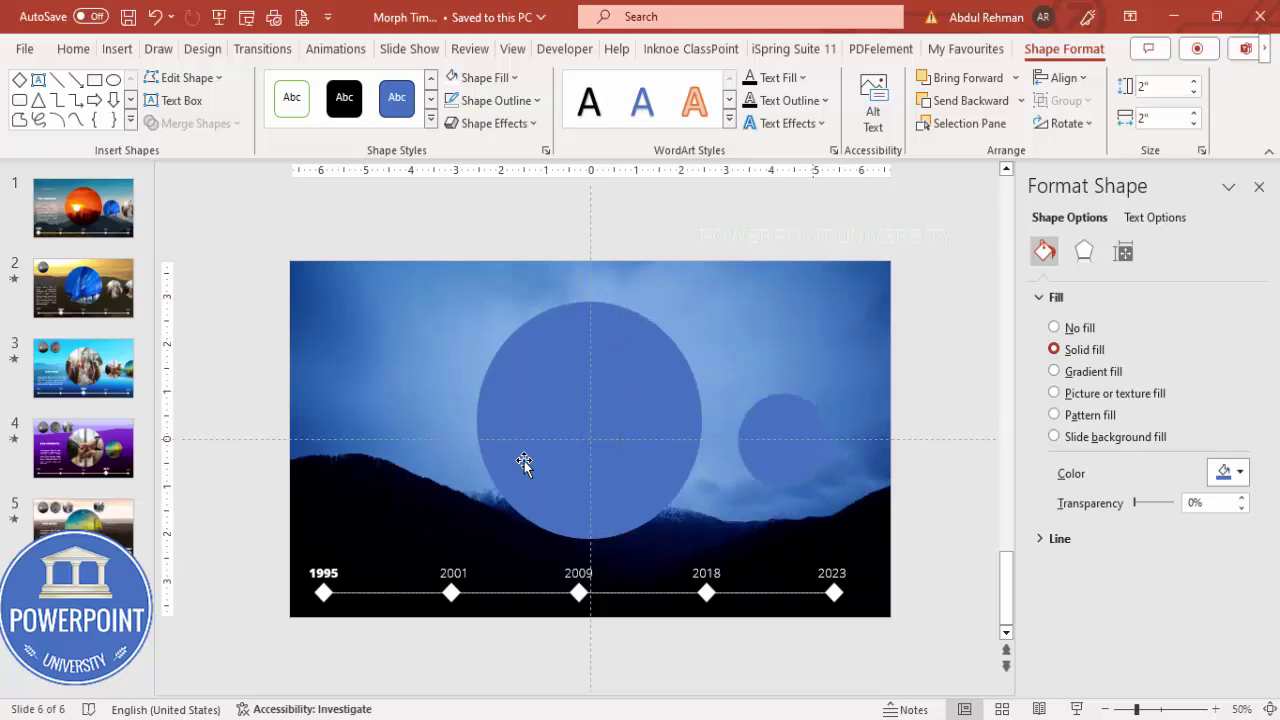
Add more 2" circle copies in a row to the right, past the slide edge.
key("Right")
key("Right")
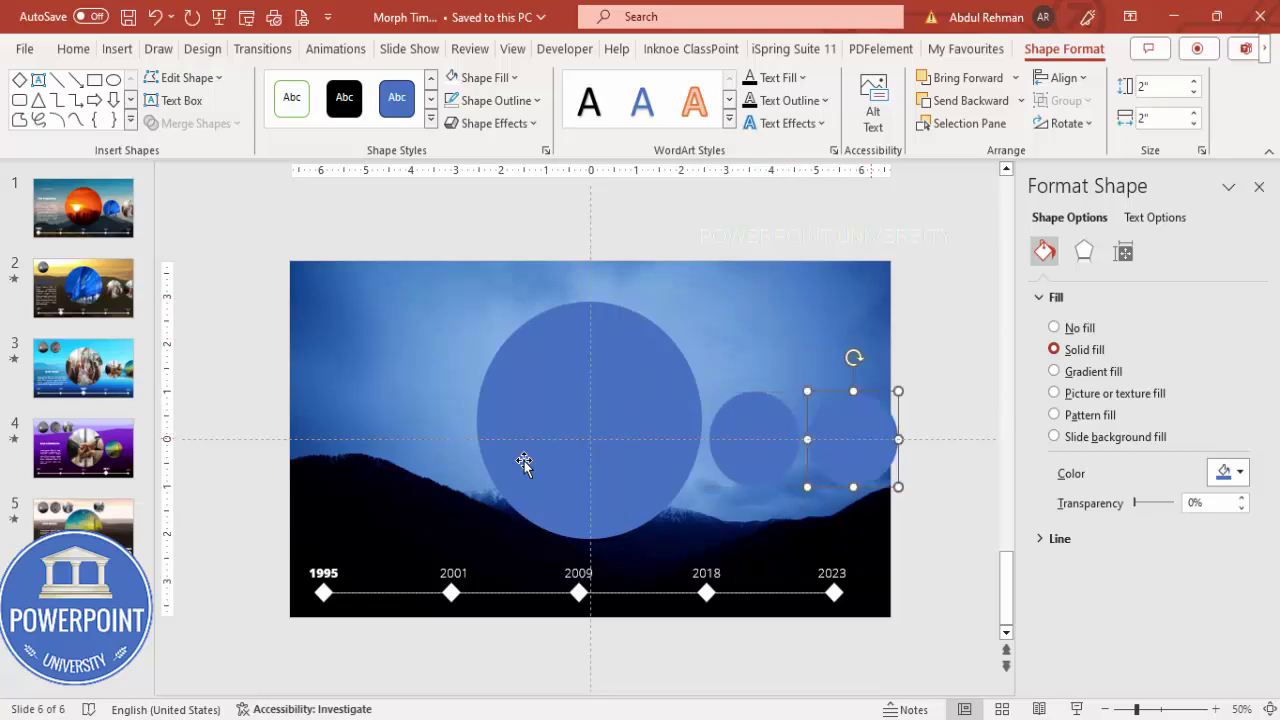
key("ctrl+d")
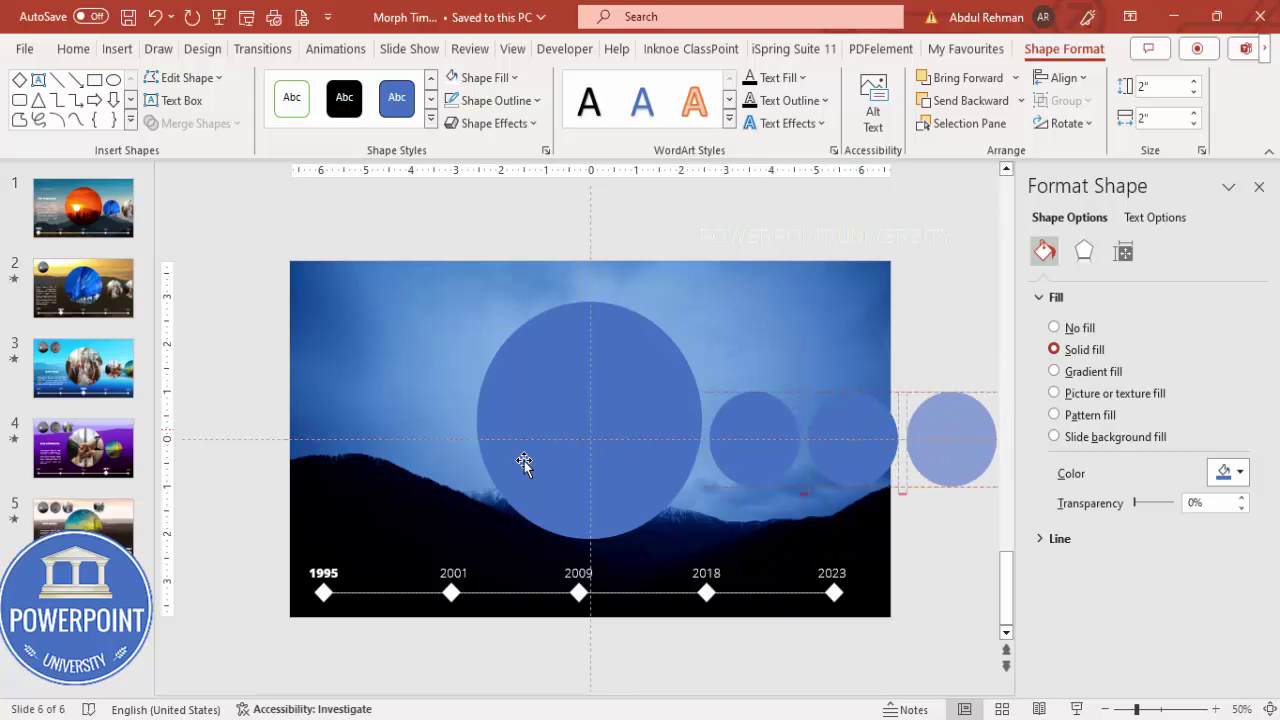
scroll(524, 461, "down", 2)
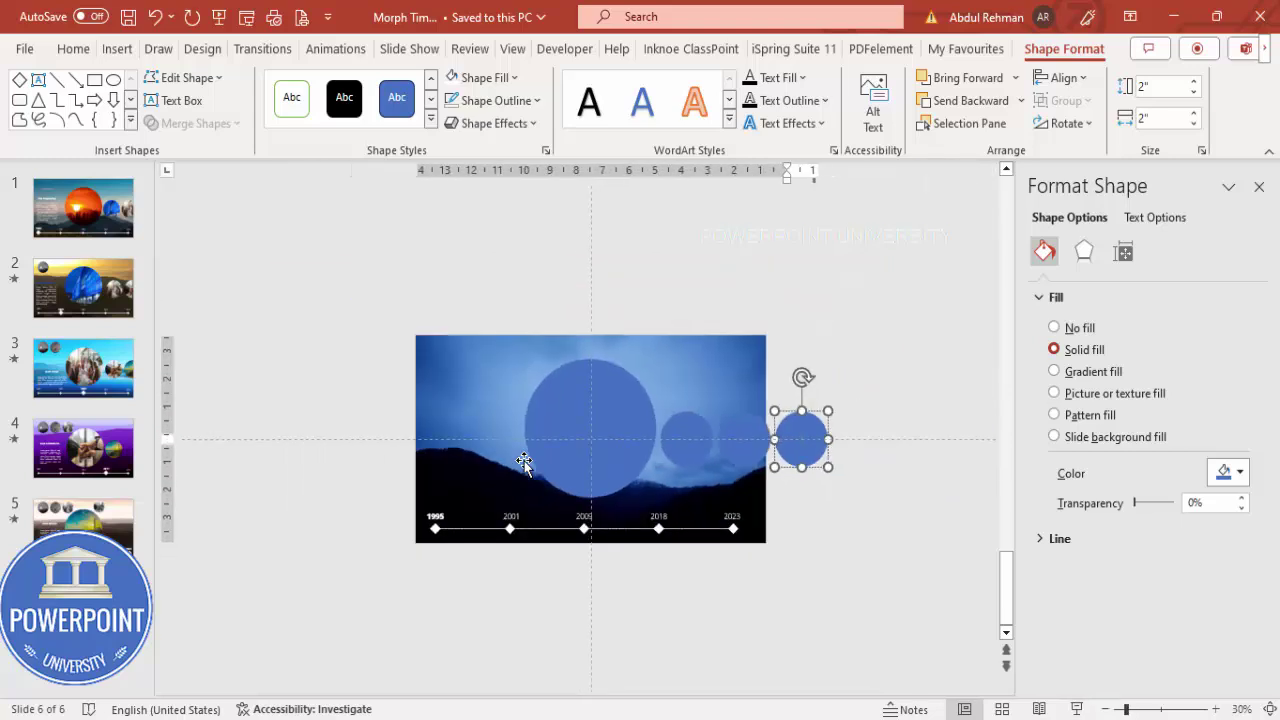
key("ctrl+d")
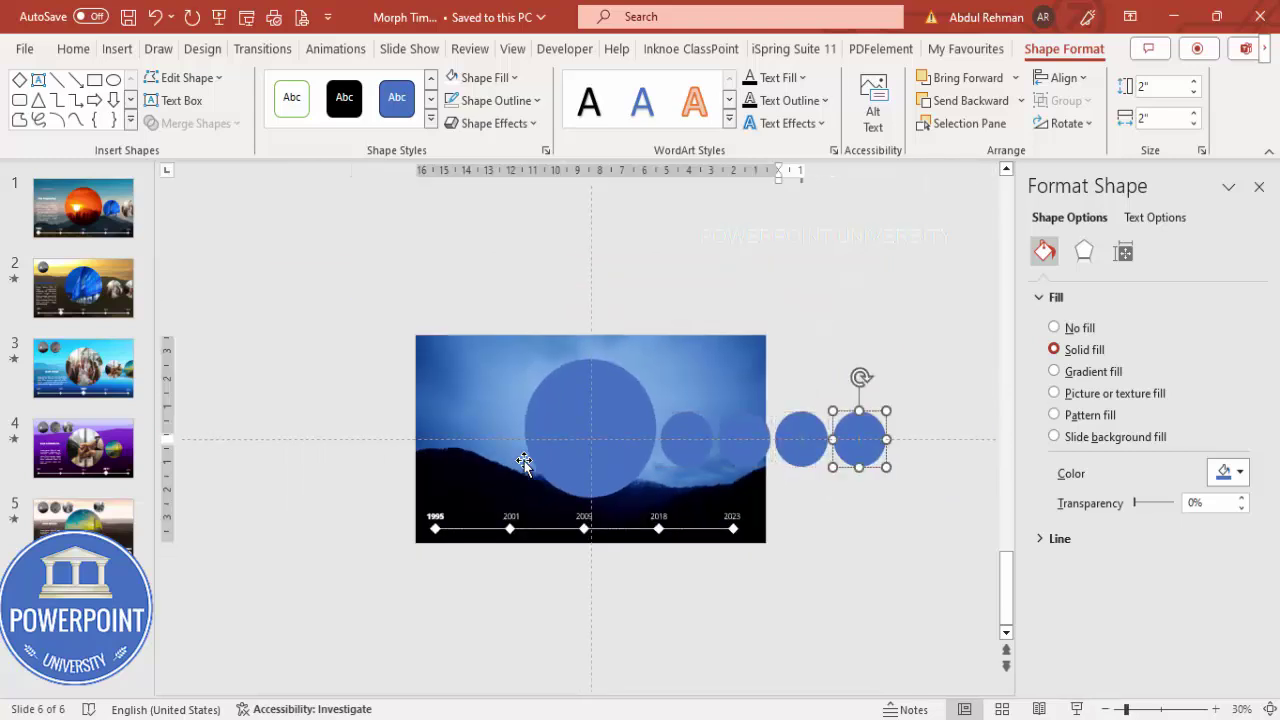